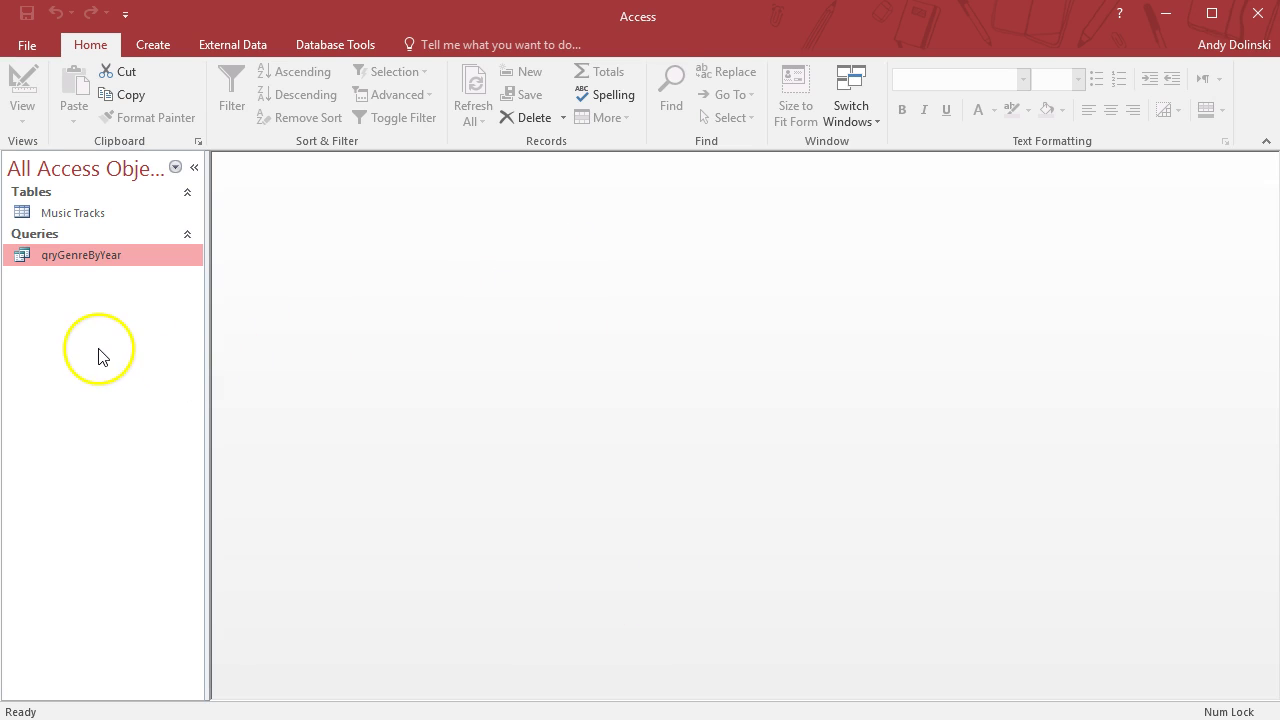
Open qryGenreByYear in Design View to inspect its Genre and Year of release prompts
{"action": "right_click", "coordinate": [80, 258]}
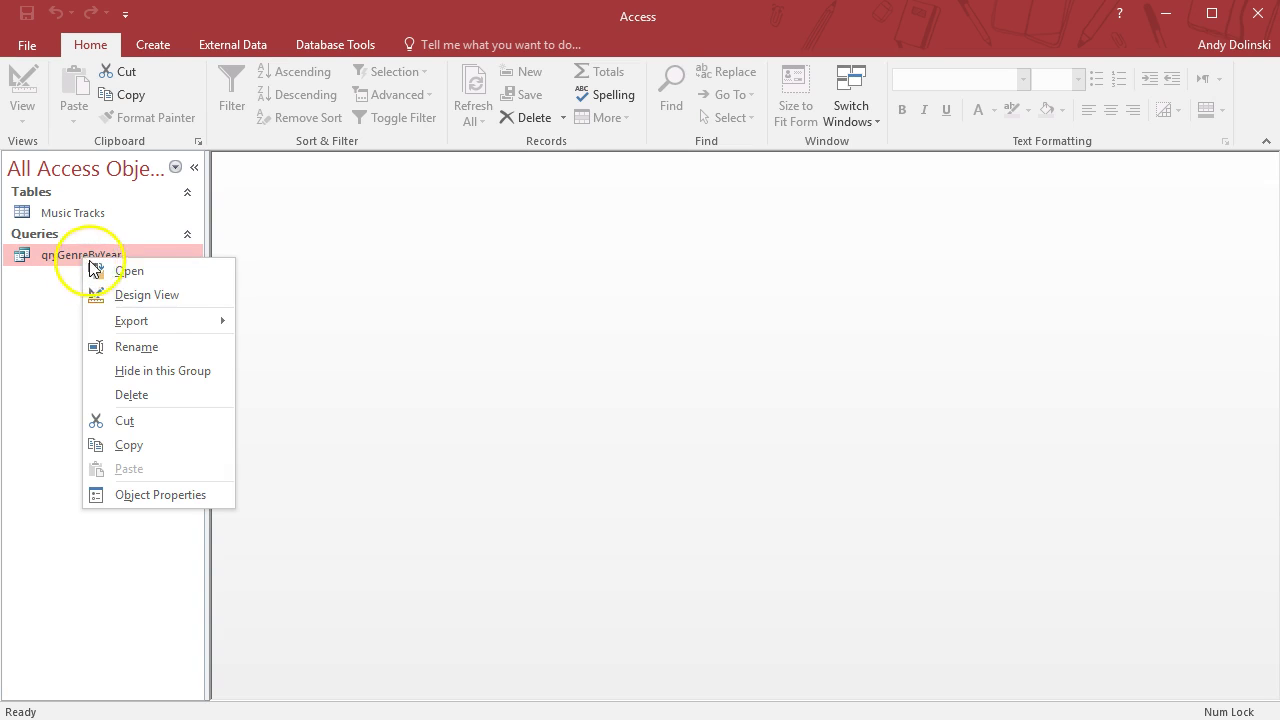
{"action": "left_click", "coordinate": [124, 293]}
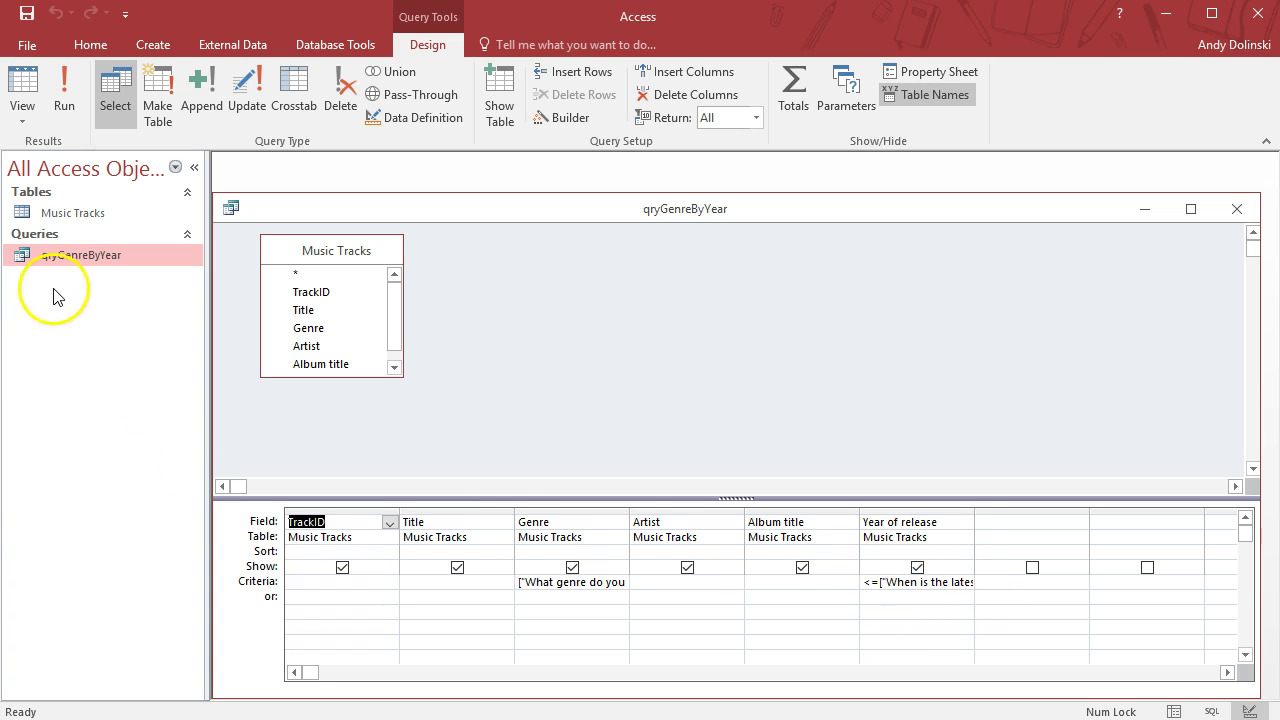
Run qryGenreByYear with genre RP and year 1990, then close the results
{"action": "double_click", "coordinate": [76, 256]}
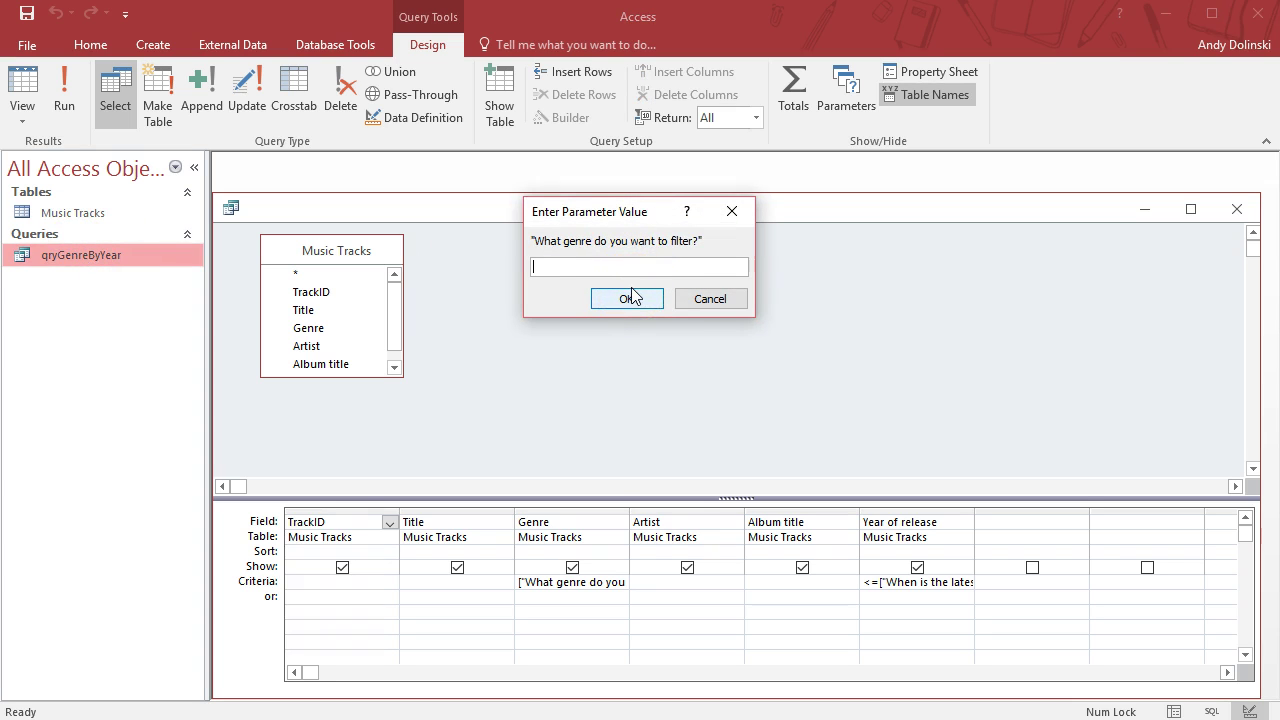
{"action": "left_click", "coordinate": [627, 298]}
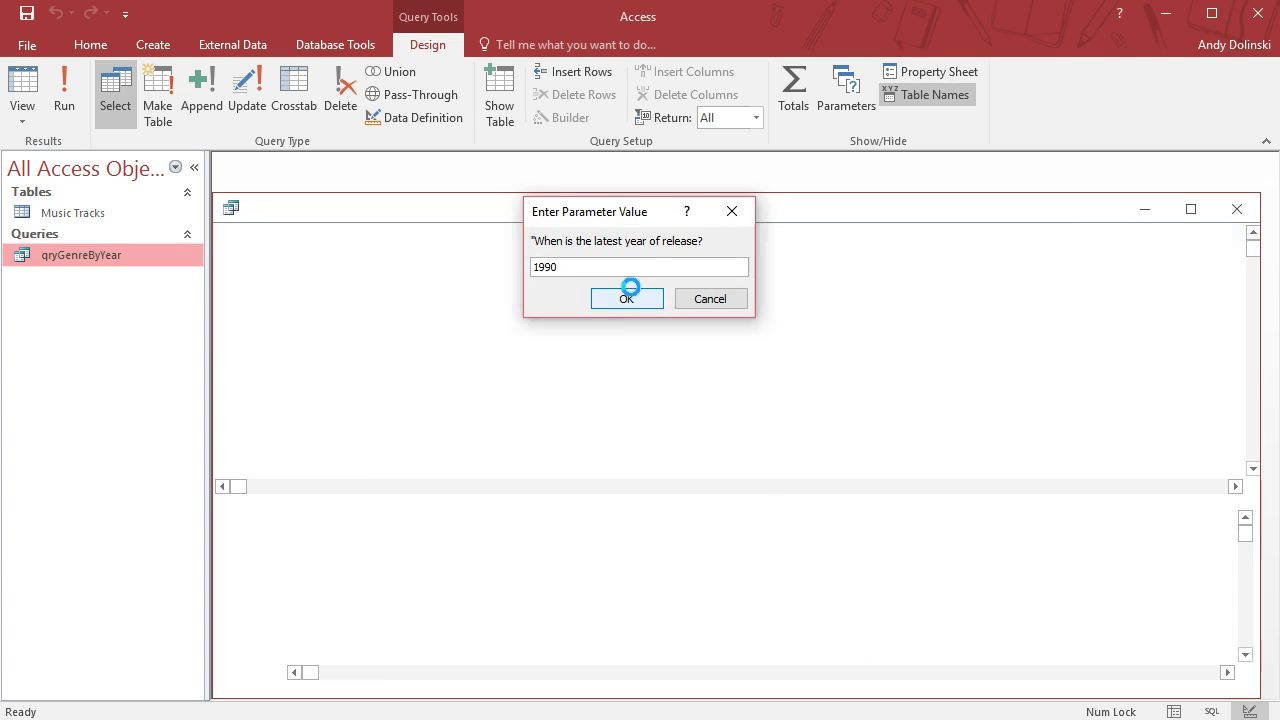
{"action": "left_click", "coordinate": [626, 298]}
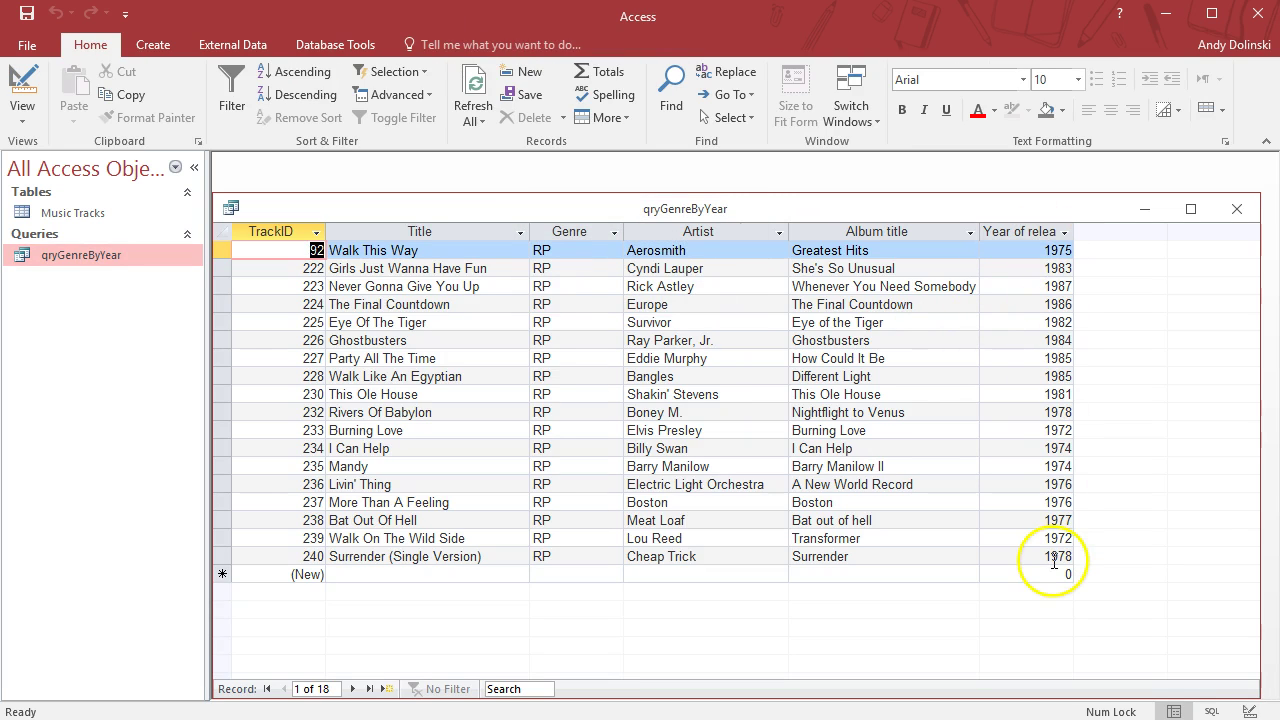
{"action": "left_click", "coordinate": [1237, 208]}
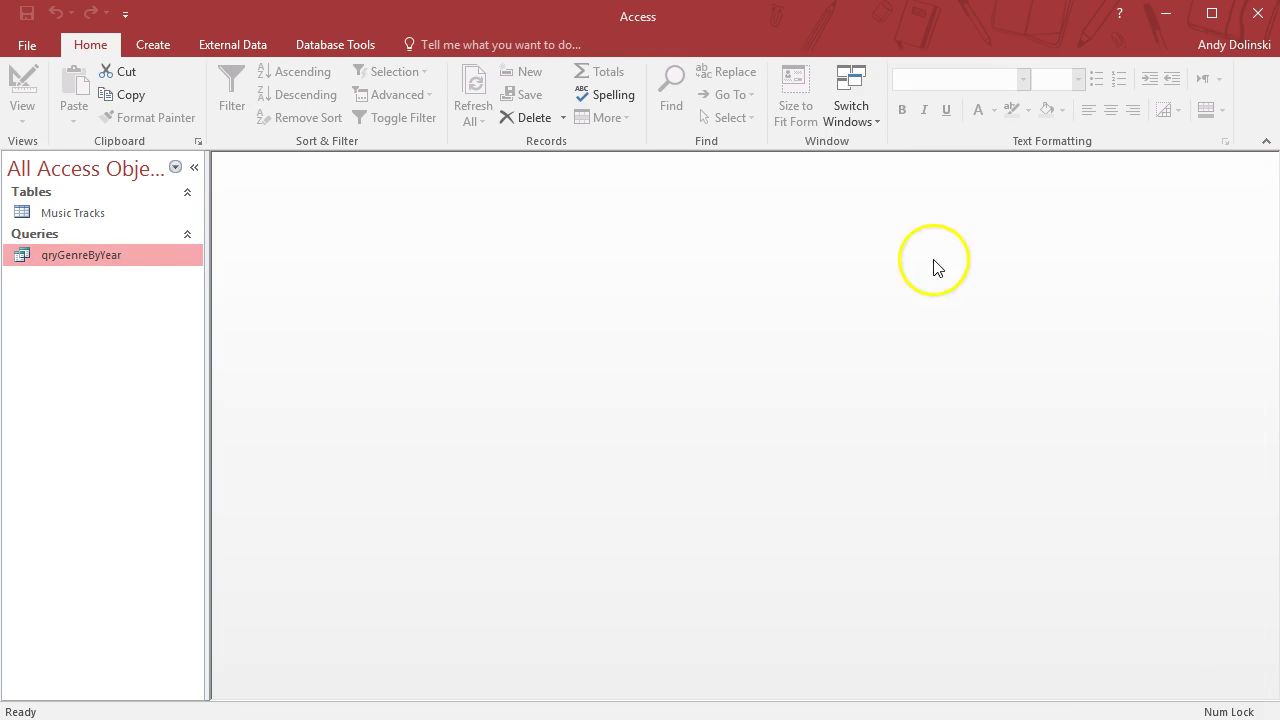
Rerun qryGenreByYear with RP and 1990 to list its 18 matching tracks
{"action": "double_click", "coordinate": [88, 256]}
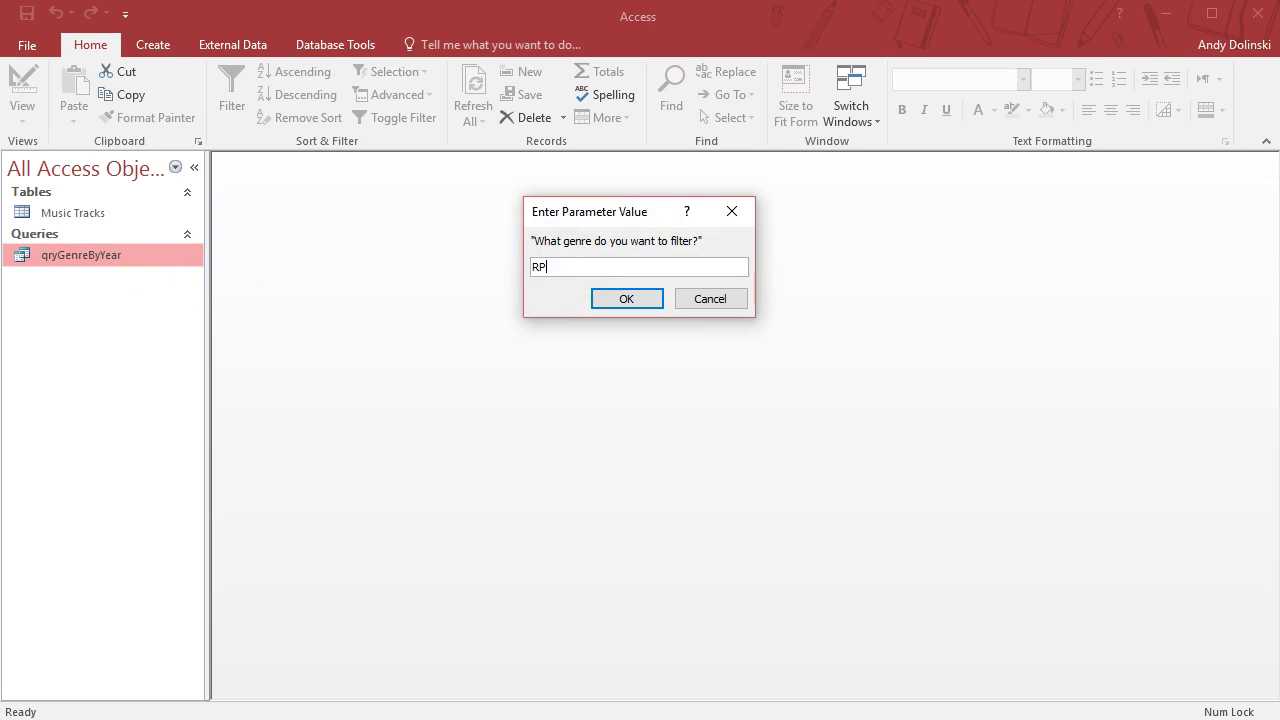
{"action": "key", "text": "Return"}
{"action": "type", "text": "1990"}
{"action": "key", "text": "Return"}
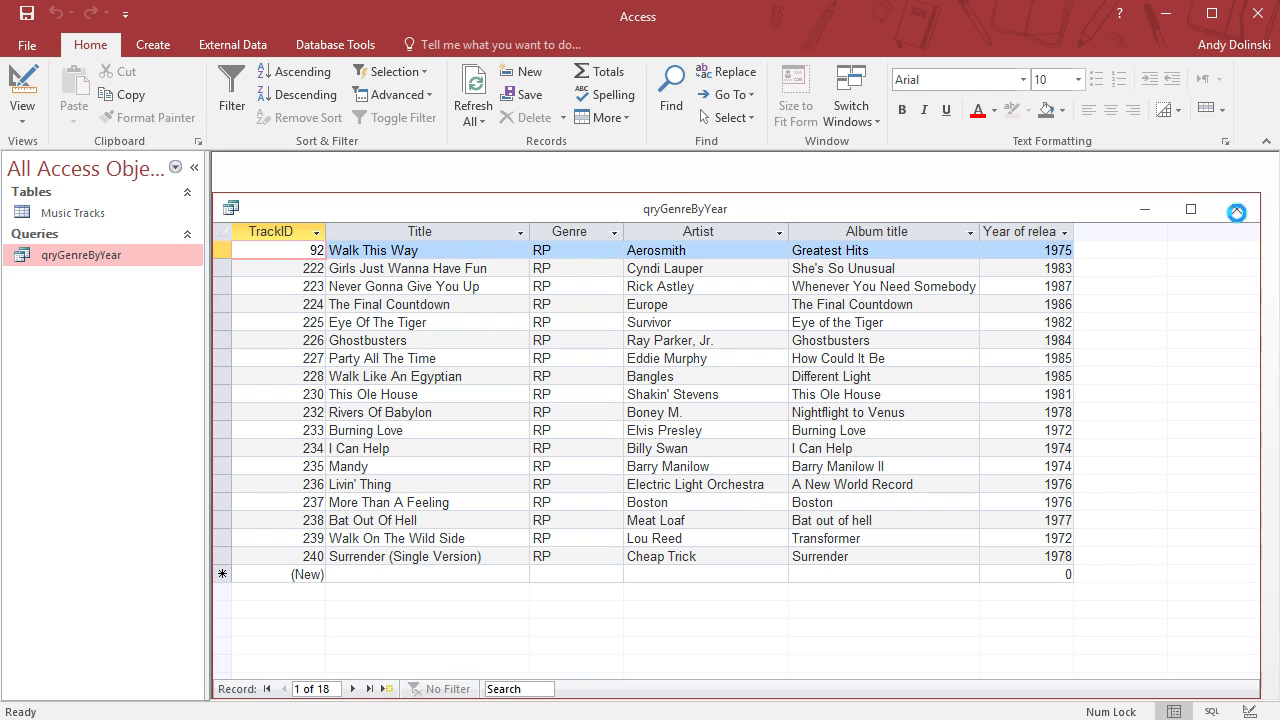
Close the query results and start the Report Wizard based on qryGenreByYear
{"action": "left_click", "coordinate": [1237, 211]}
{"action": "left_click", "coordinate": [160, 45]}
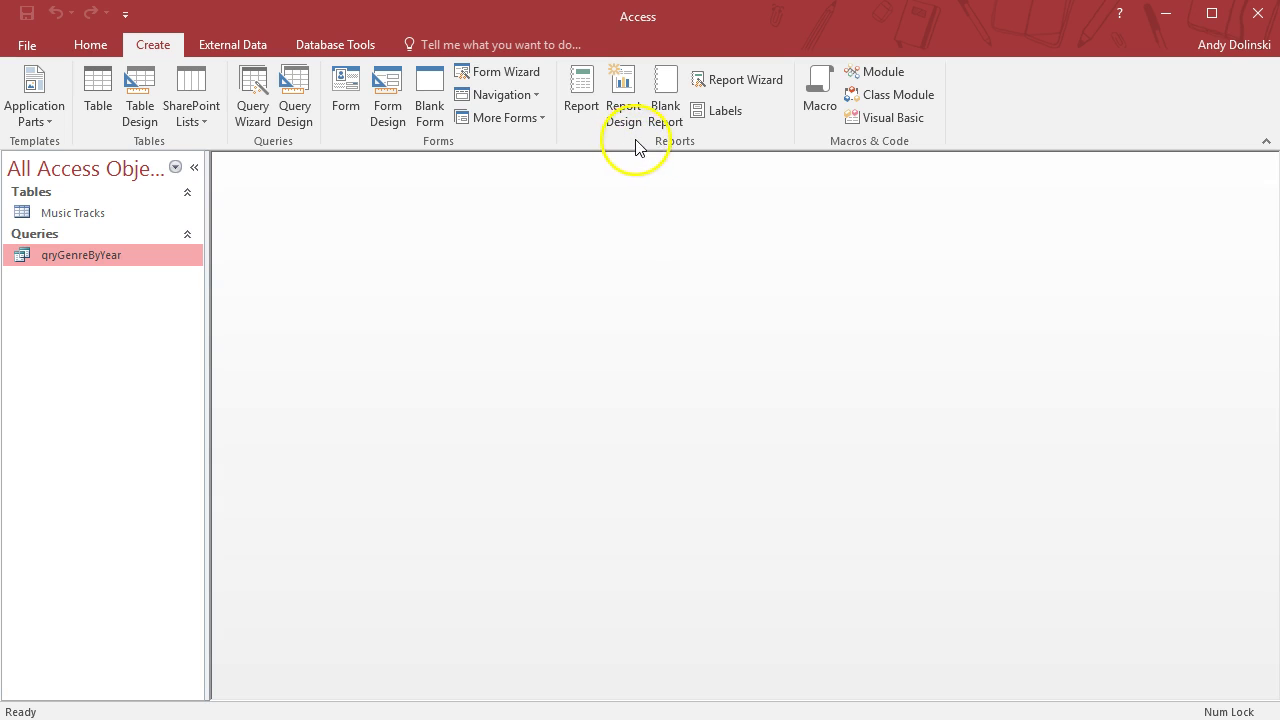
{"action": "left_click", "coordinate": [735, 88]}
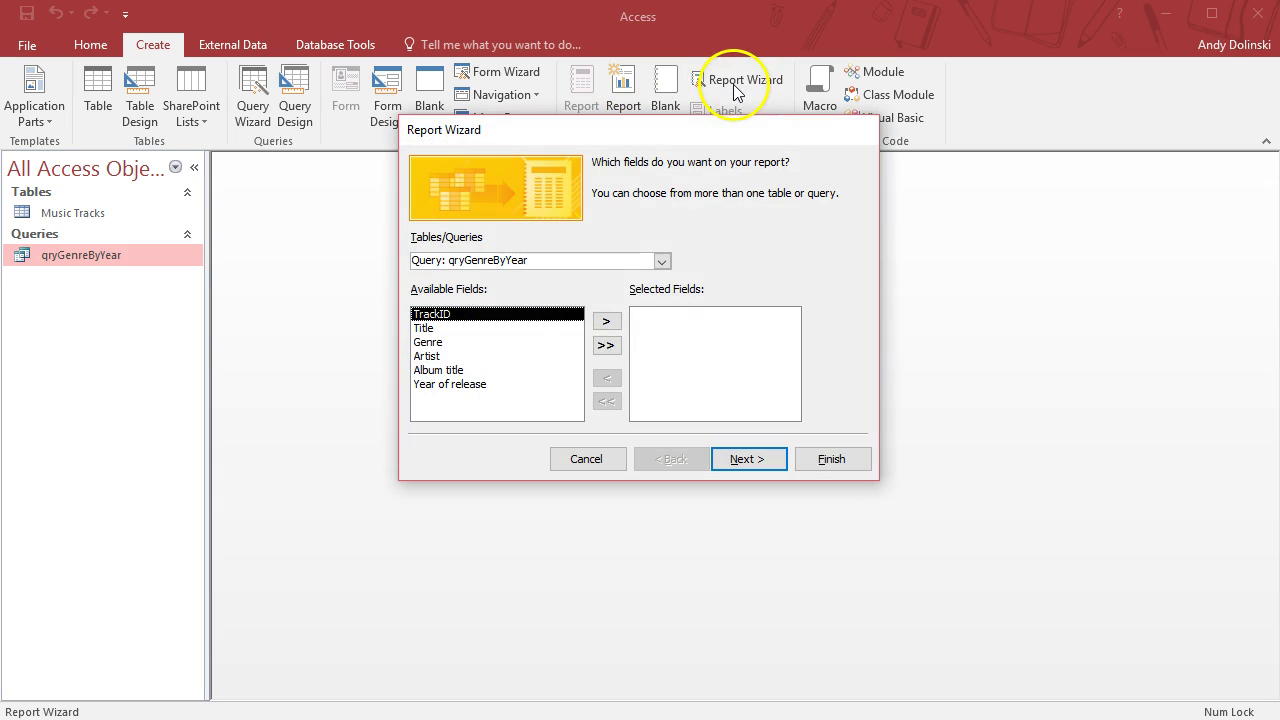
{"action": "left_click", "coordinate": [661, 261]}
{"action": "left_click", "coordinate": [662, 261]}
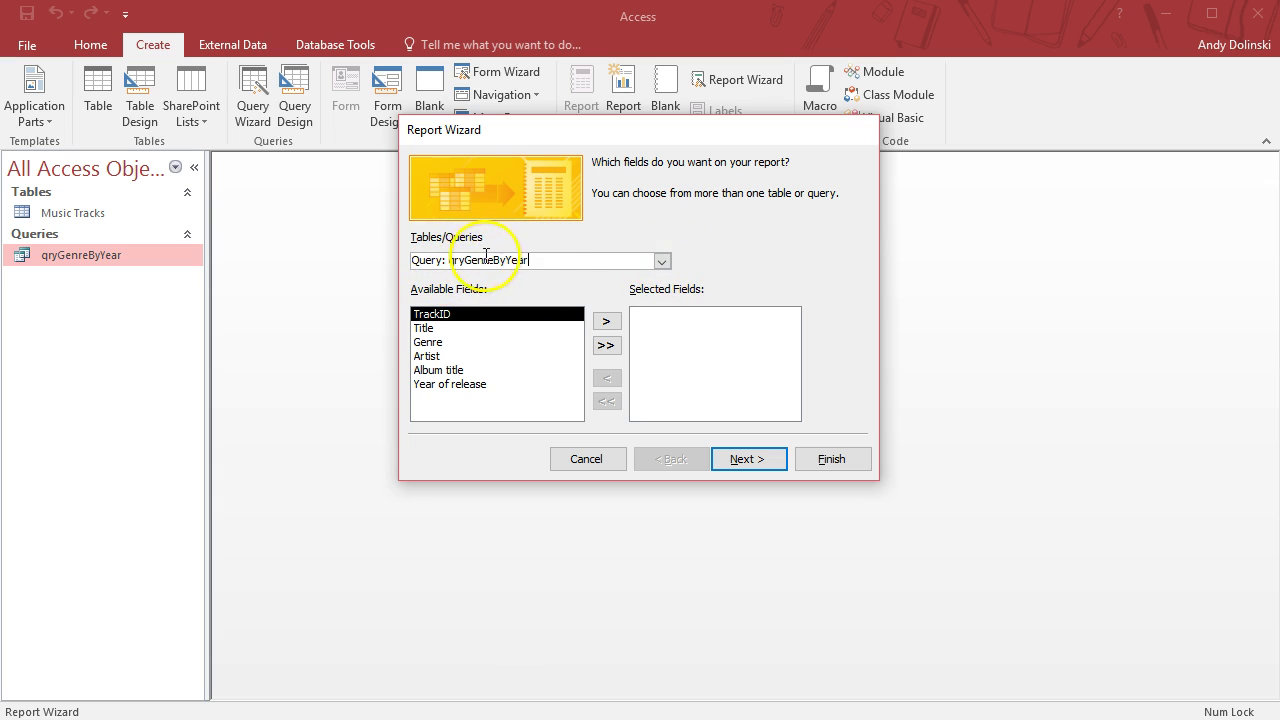
Add TrackID, Title, Artist, Album title and Year of release as report fields
{"action": "left_click", "coordinate": [606, 322]}
{"action": "left_click", "coordinate": [606, 322]}
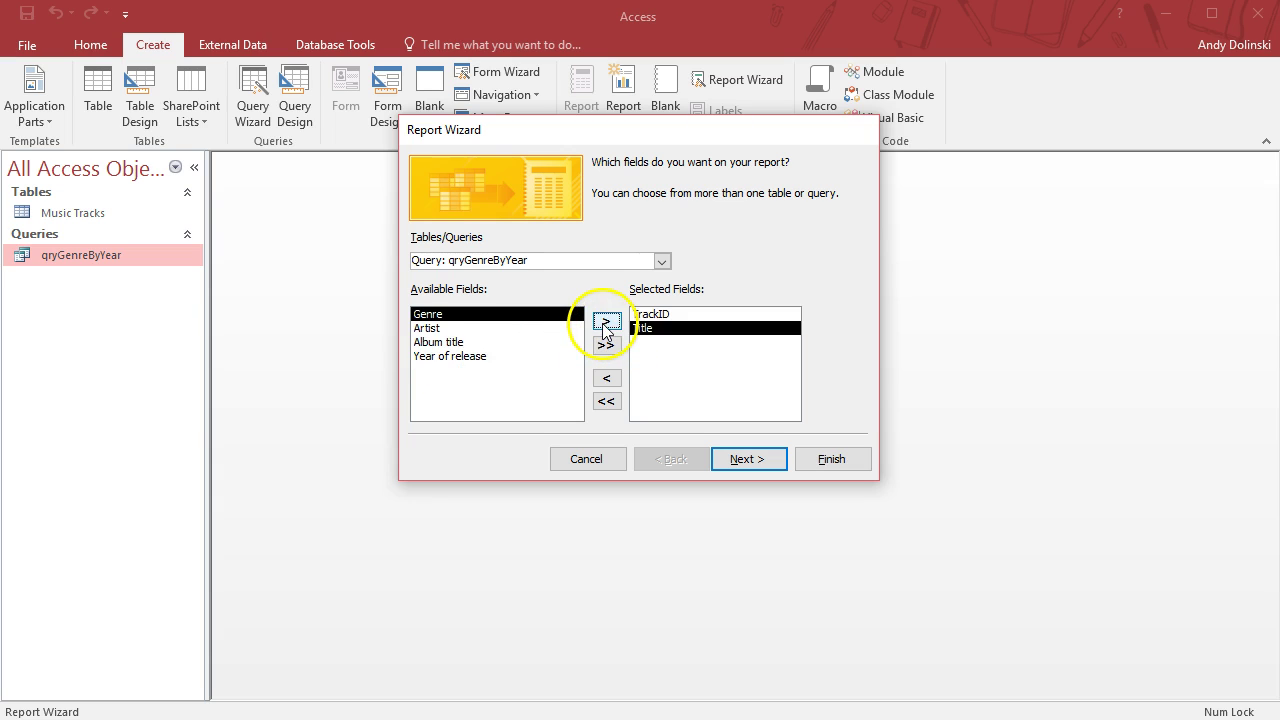
{"action": "left_click", "coordinate": [446, 328]}
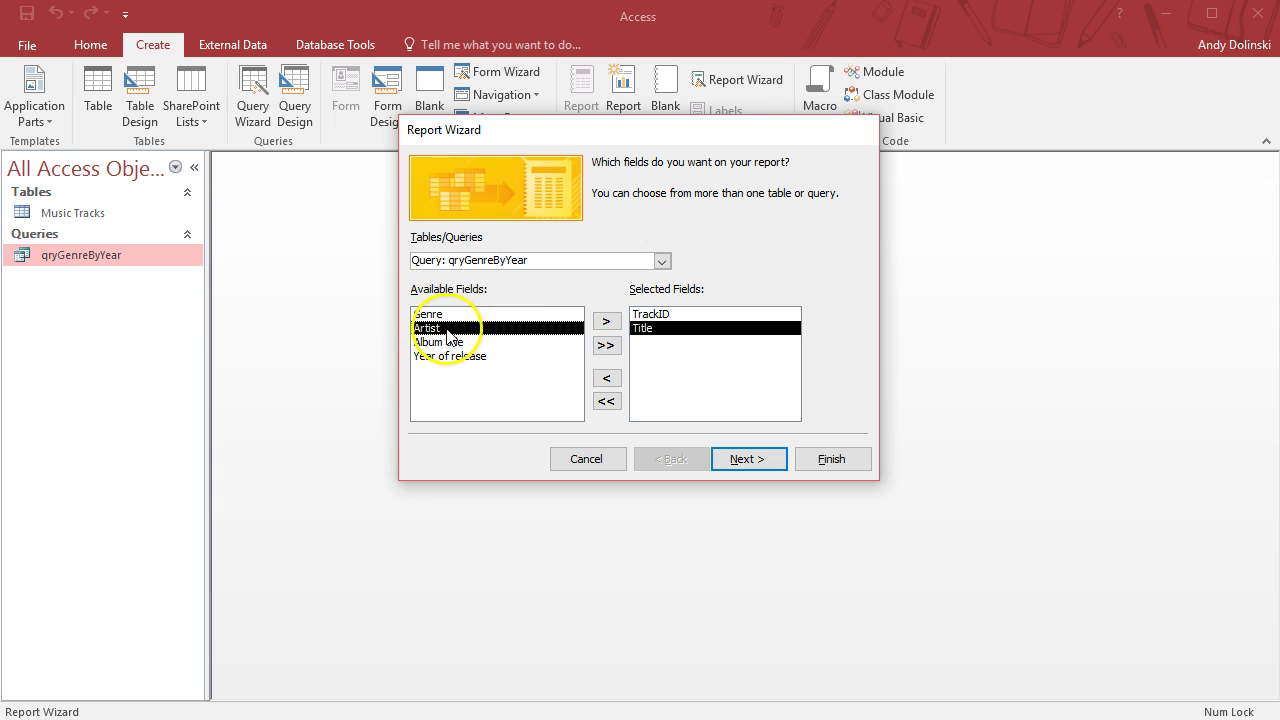
{"action": "left_click", "coordinate": [606, 322]}
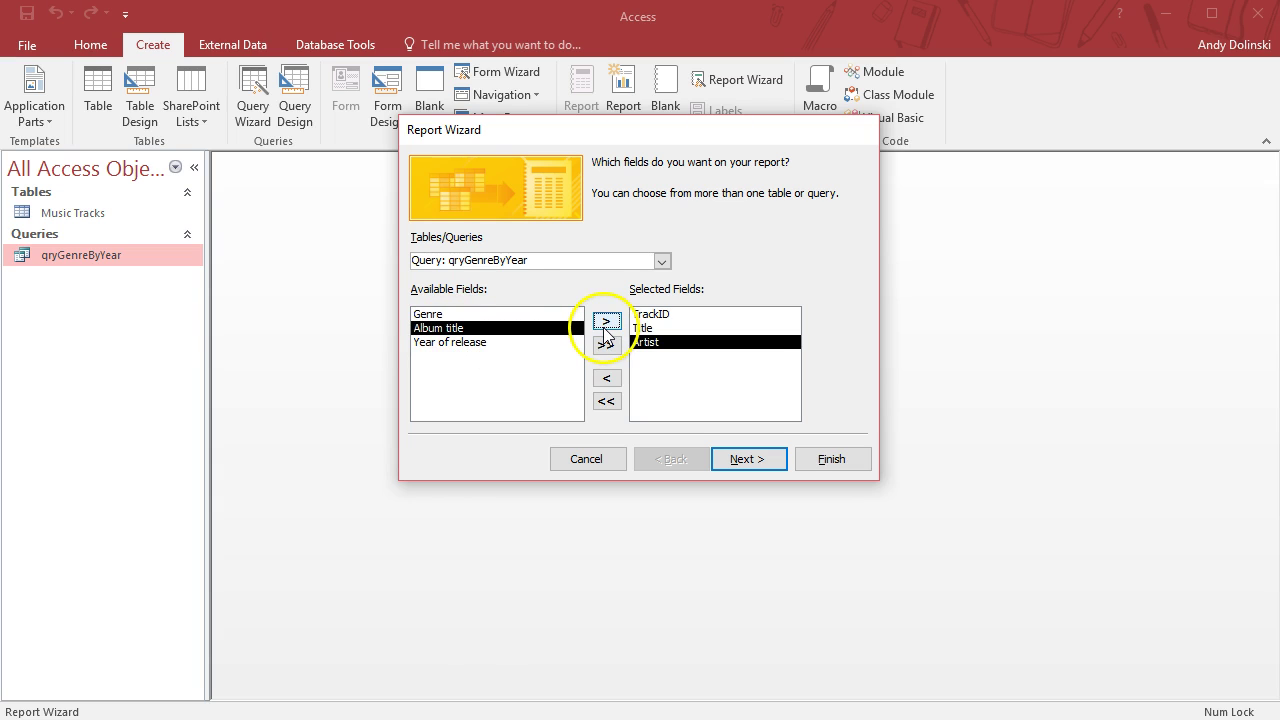
{"action": "left_click", "coordinate": [606, 322]}
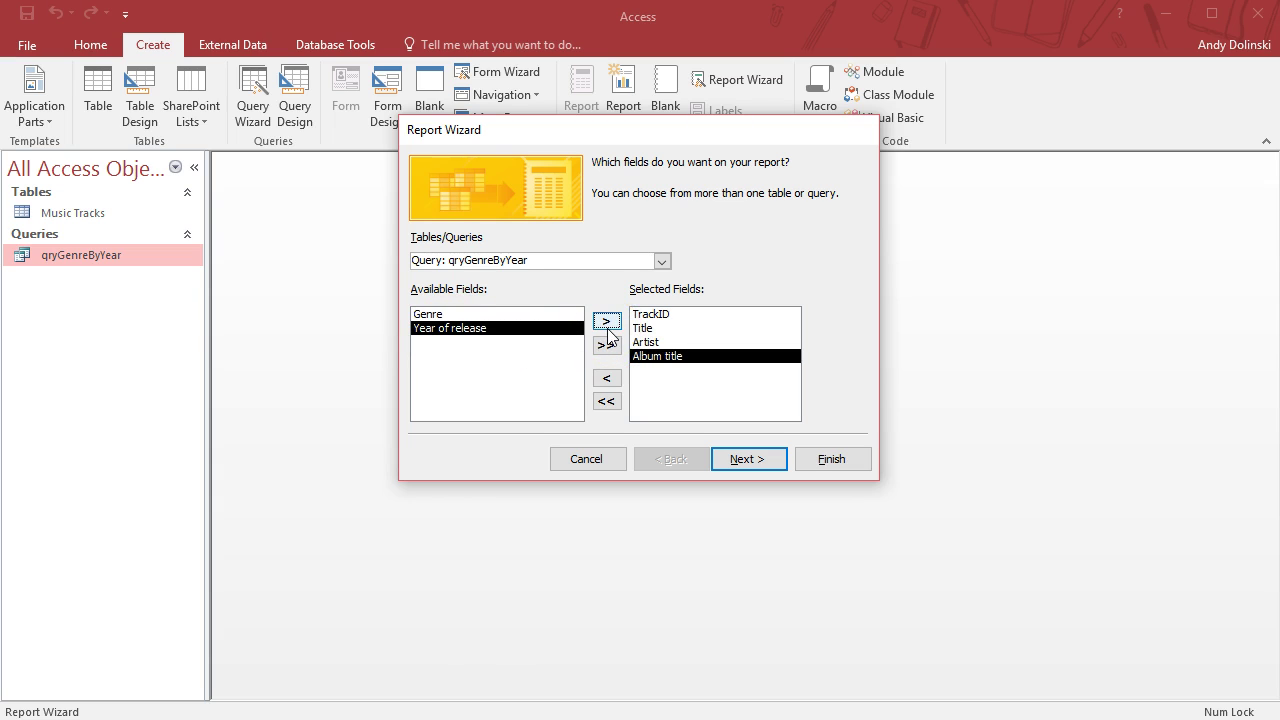
{"action": "left_click", "coordinate": [606, 322]}
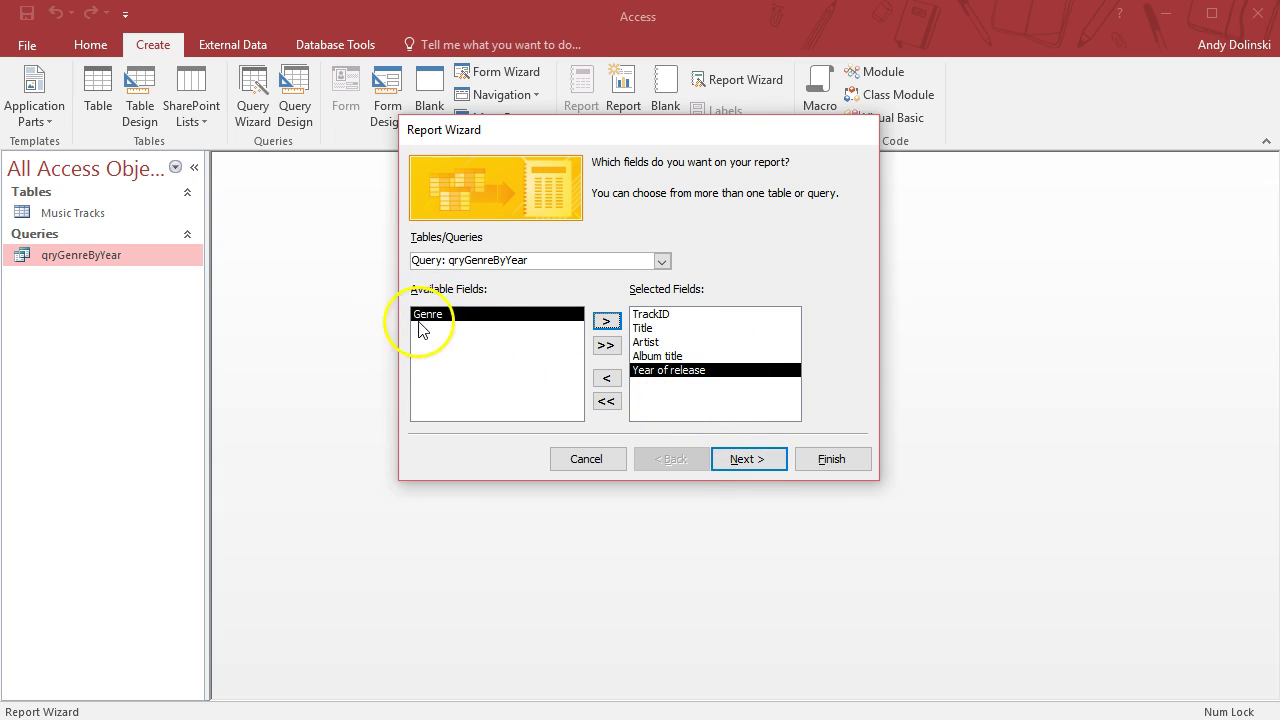
{"action": "left_click", "coordinate": [746, 462]}
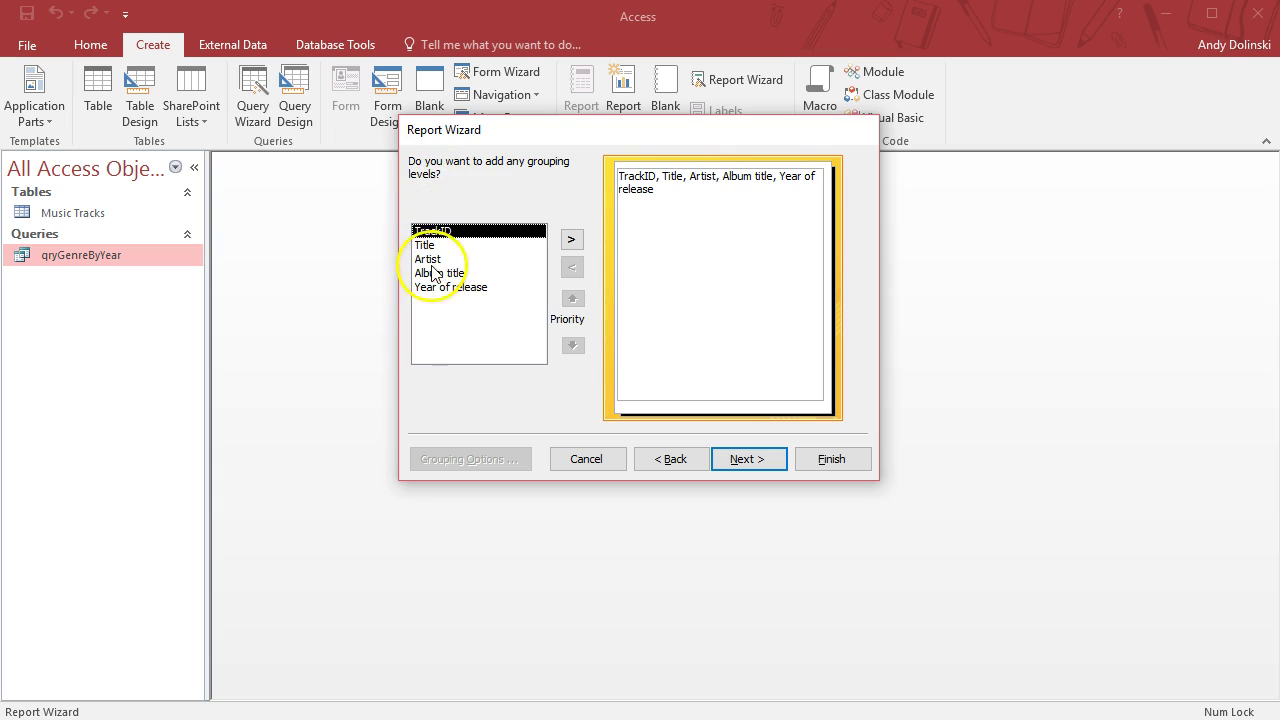
Group the report by the Artist field
{"action": "left_click", "coordinate": [440, 260]}
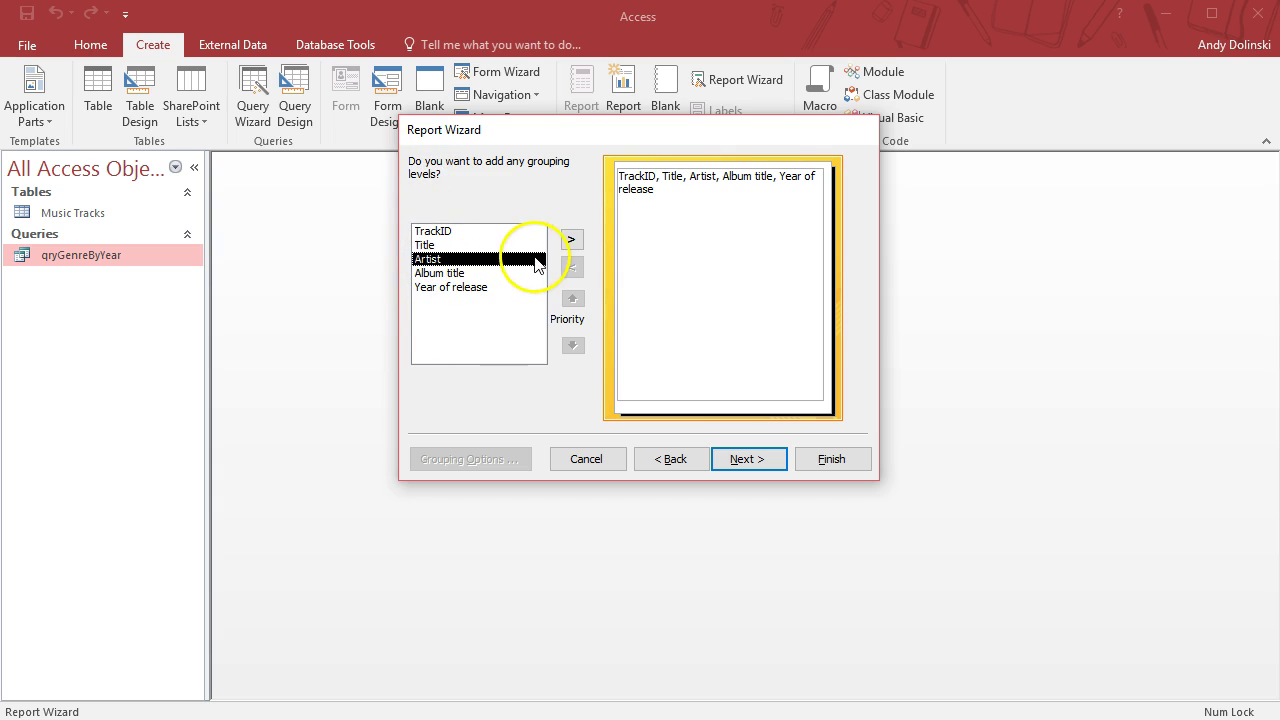
{"action": "left_click", "coordinate": [572, 242]}
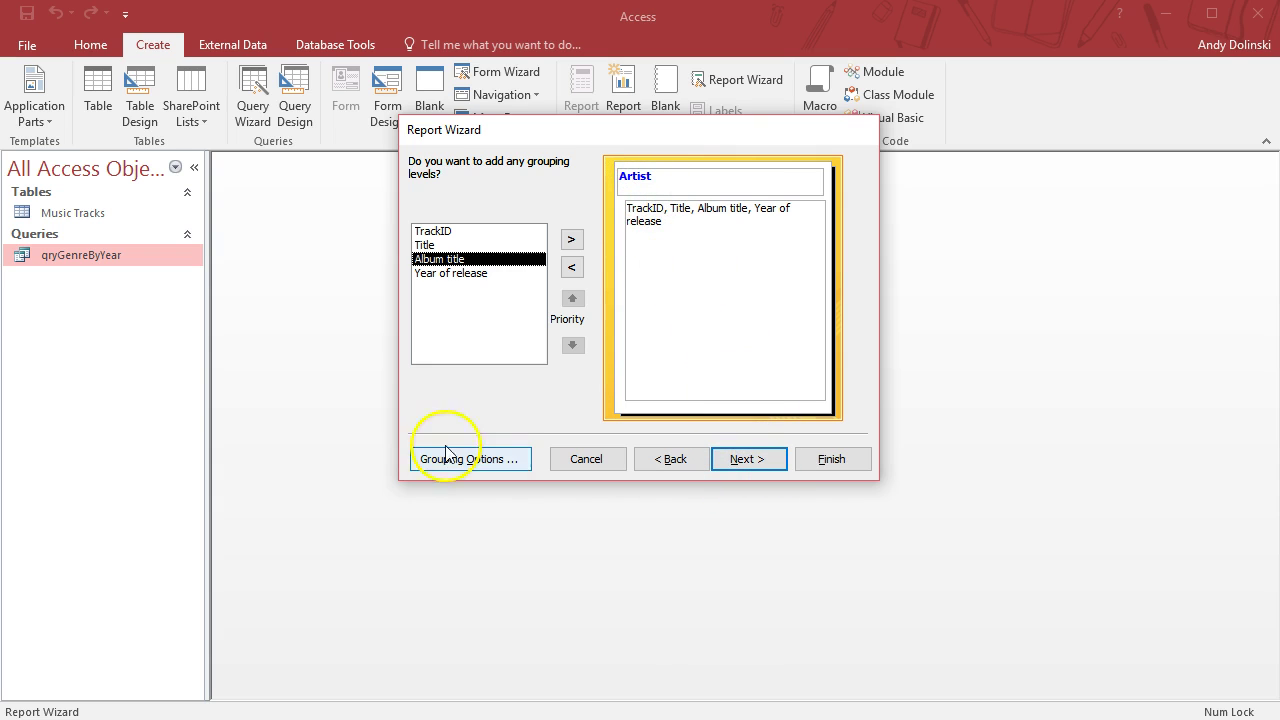
{"action": "left_click", "coordinate": [752, 470]}
Try sorting detail records by Year of release, then set the first sort to (None)
{"action": "left_click", "coordinate": [766, 229]}
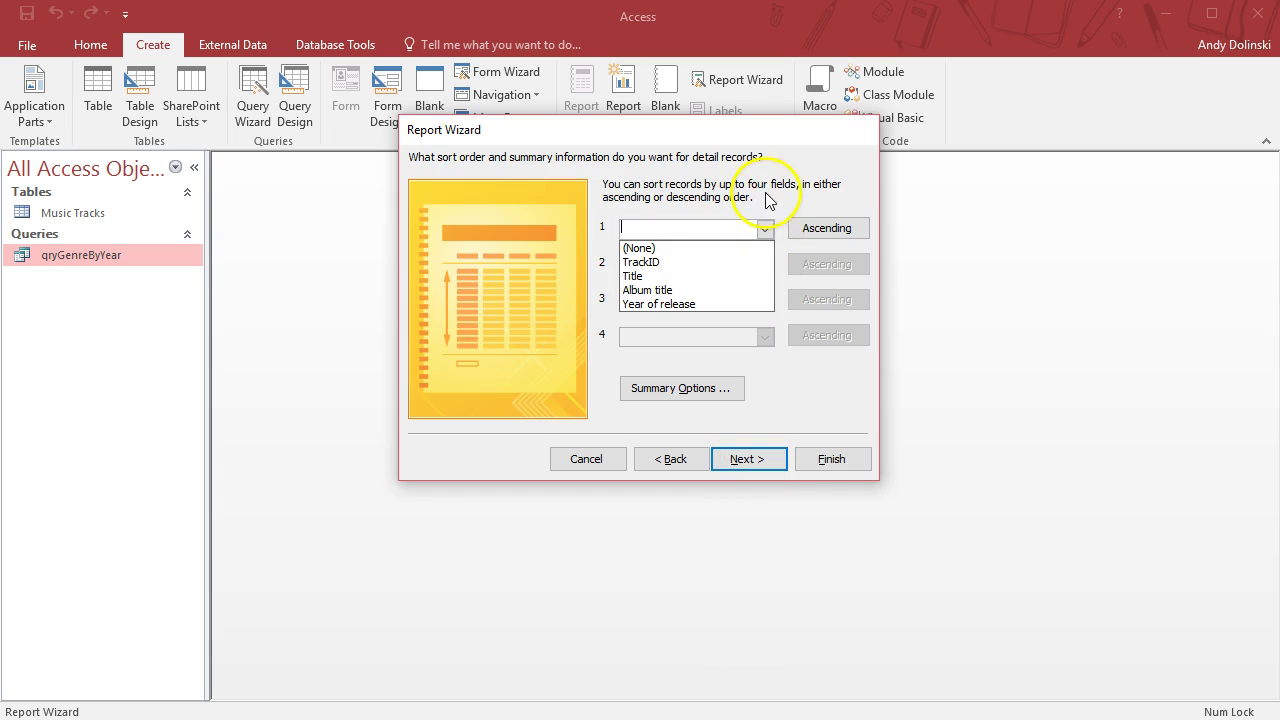
{"action": "left_click", "coordinate": [662, 228]}
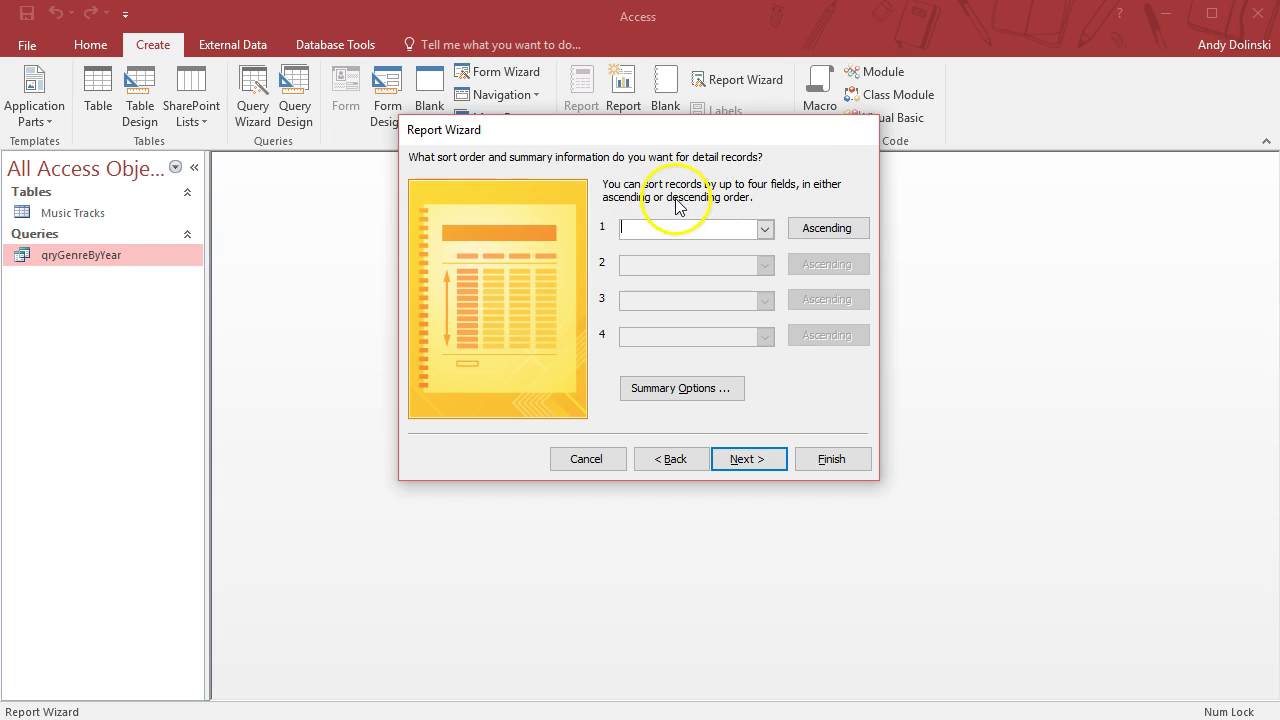
{"action": "left_click", "coordinate": [766, 229]}
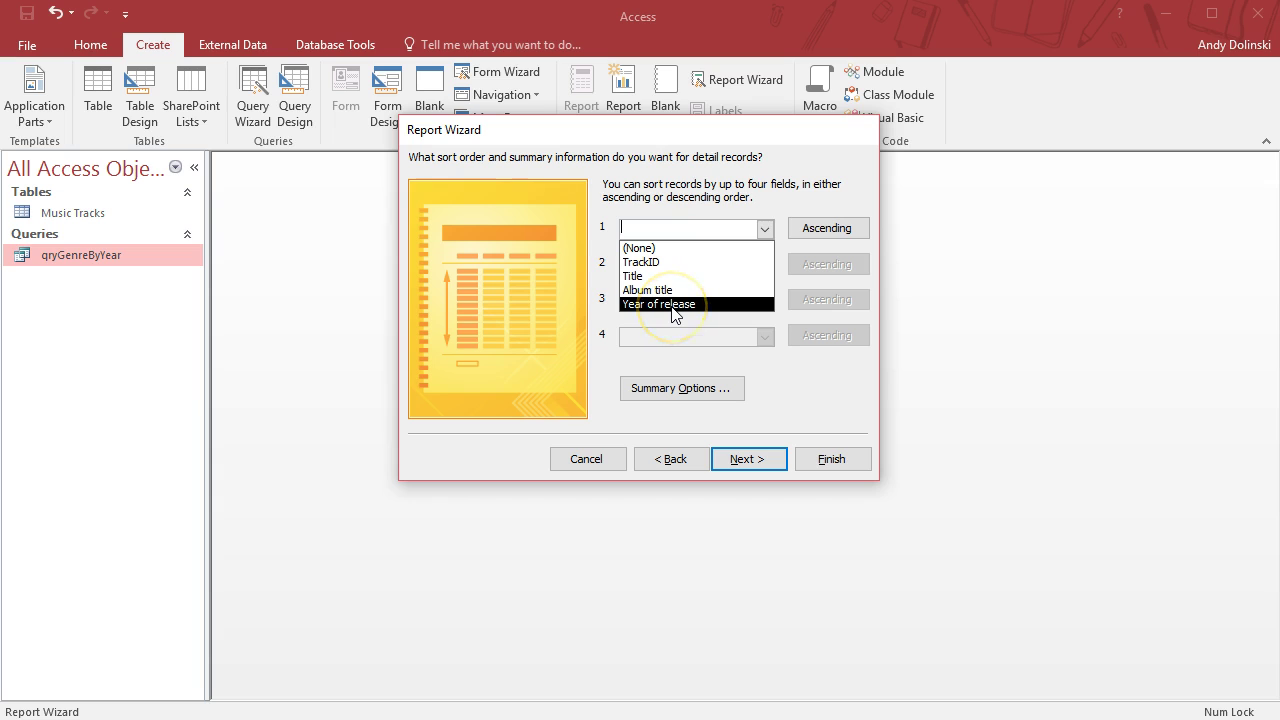
{"action": "left_click", "coordinate": [672, 305]}
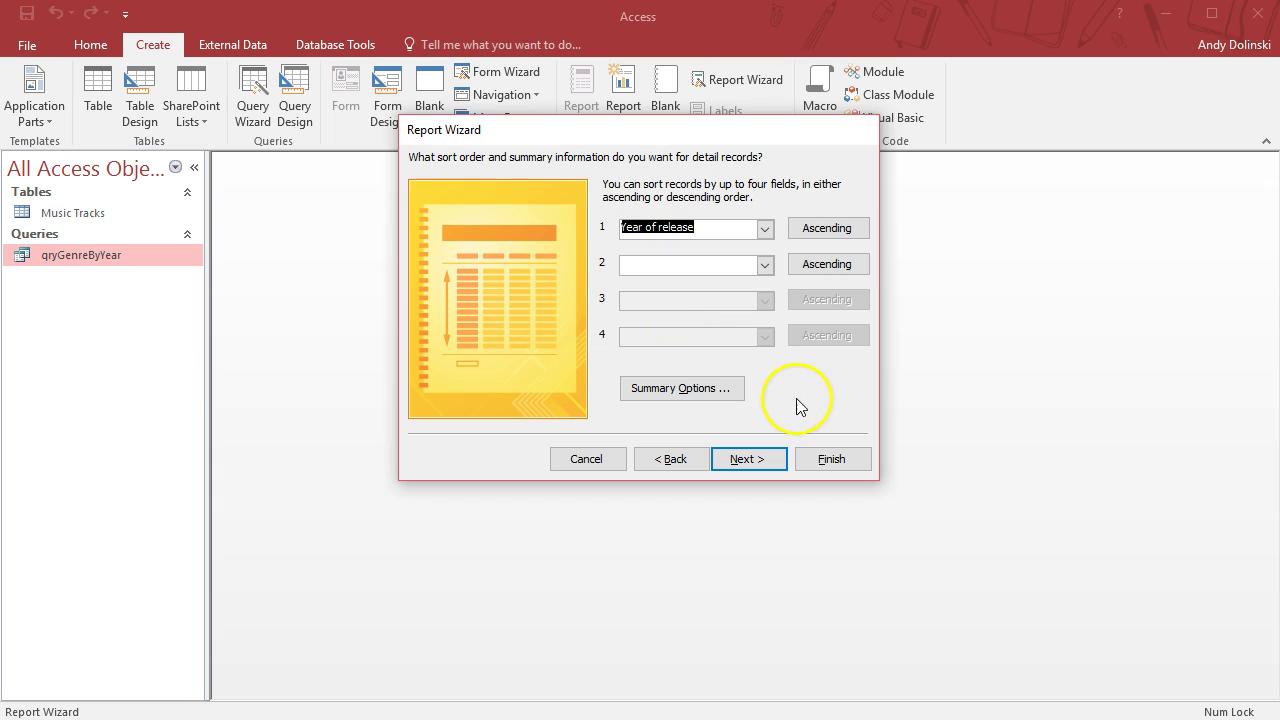
{"action": "left_click", "coordinate": [765, 229]}
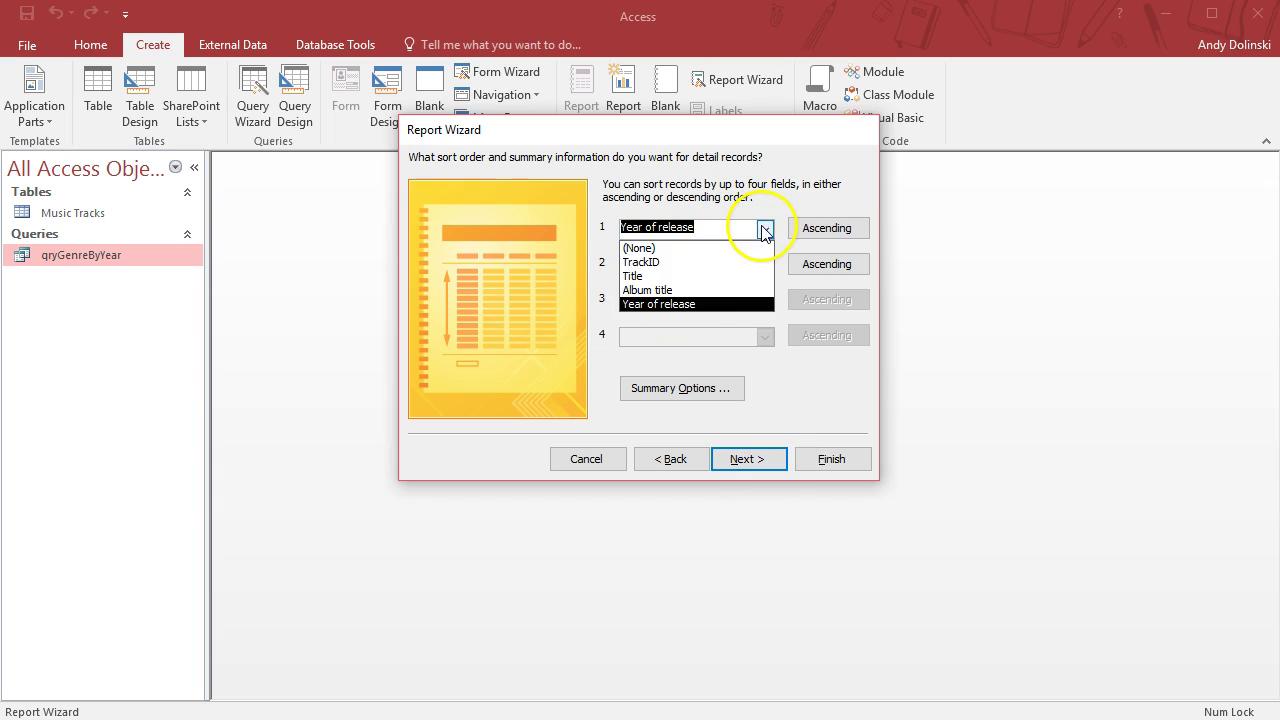
{"action": "left_click", "coordinate": [640, 248]}
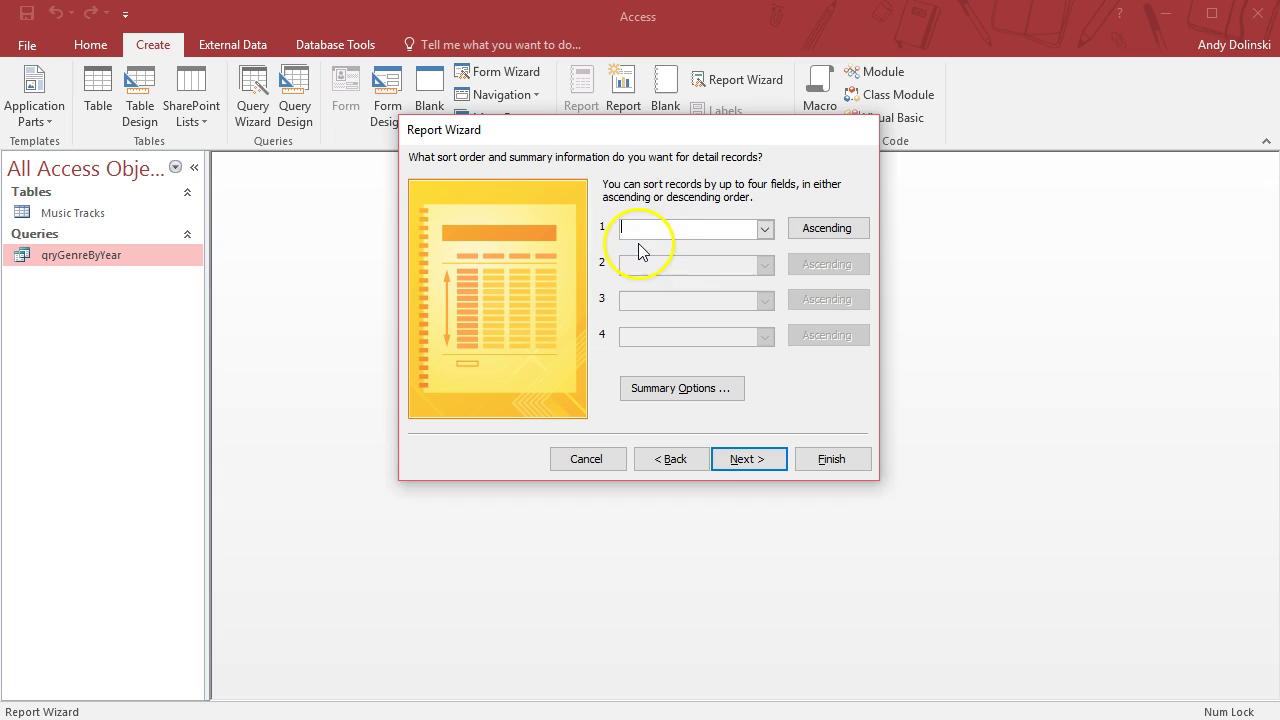
Keep the Stepped portrait layout, title the report rptGenreByYear, and finish the wizard
{"action": "left_click", "coordinate": [748, 459]}
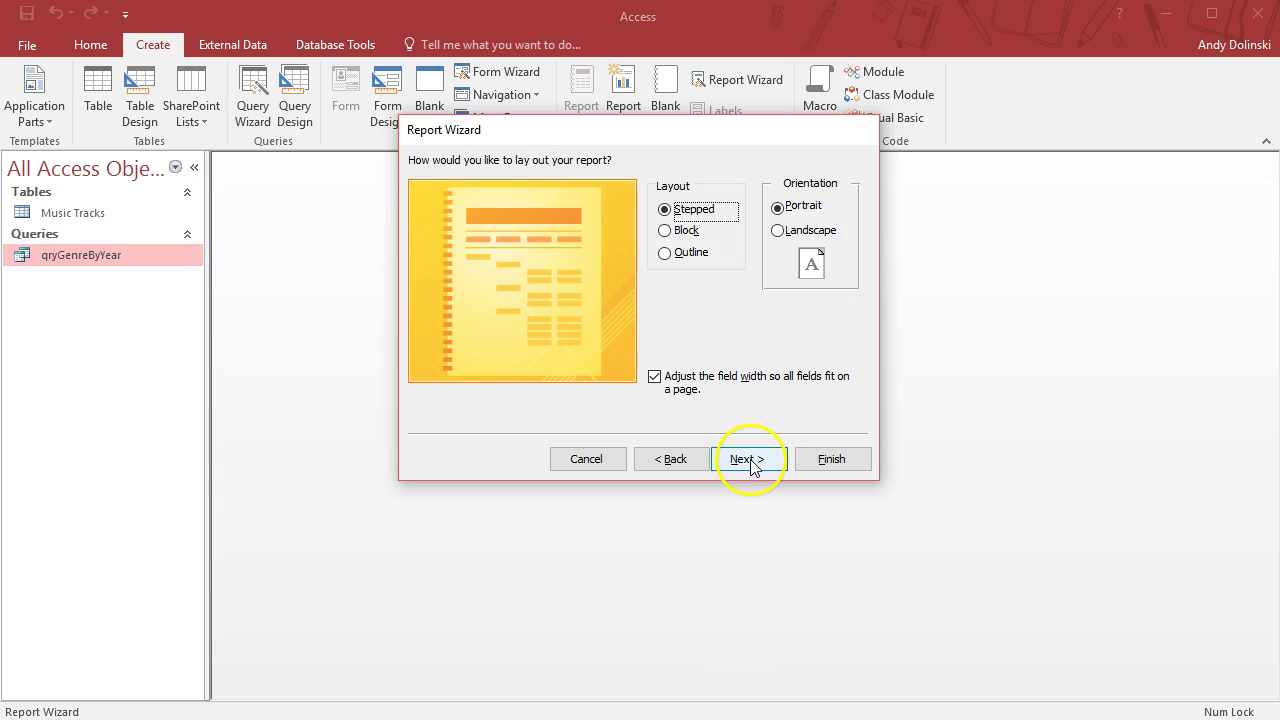
{"action": "left_click", "coordinate": [680, 231]}
{"action": "left_click", "coordinate": [688, 210]}
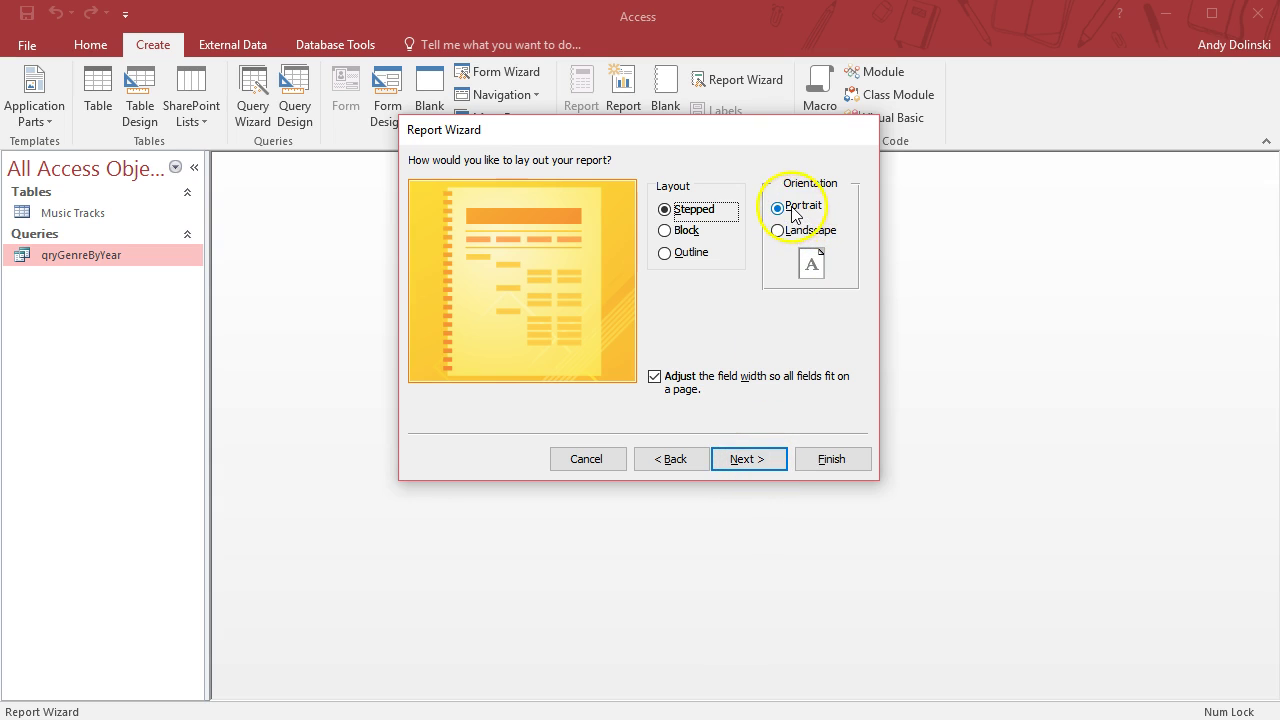
{"action": "left_click", "coordinate": [766, 464]}
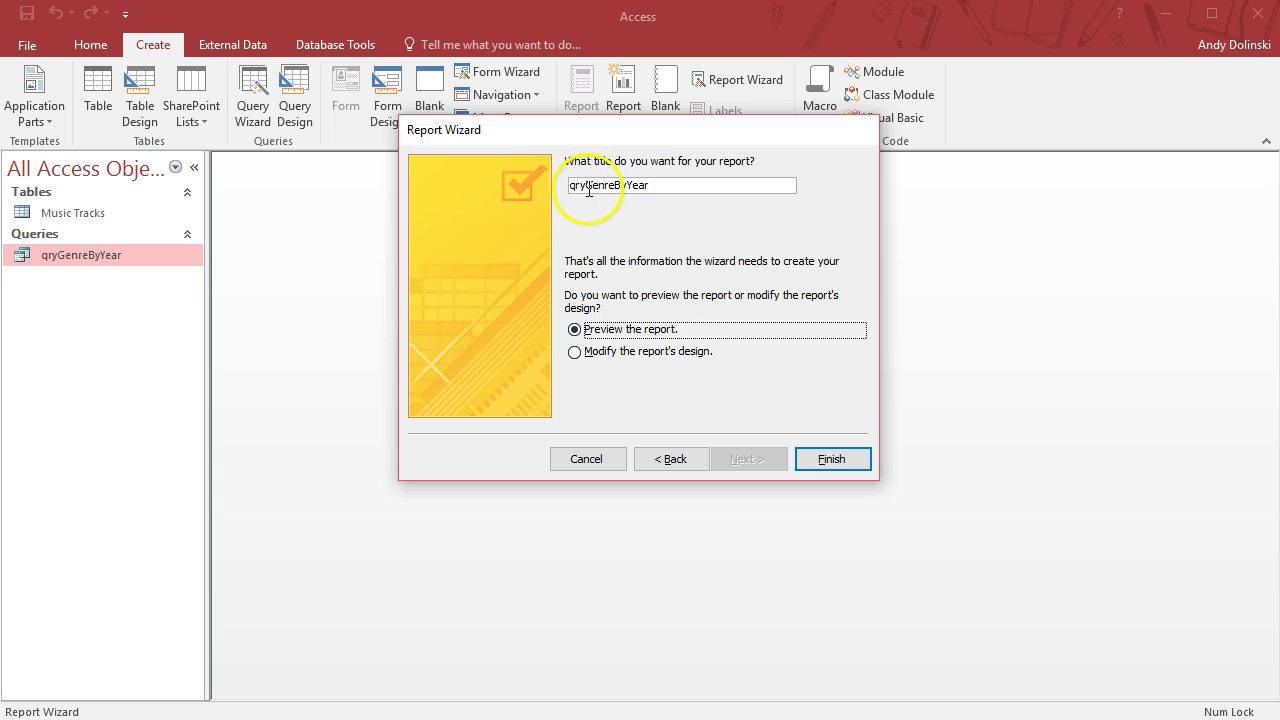
{"action": "type", "text": "rpt"}
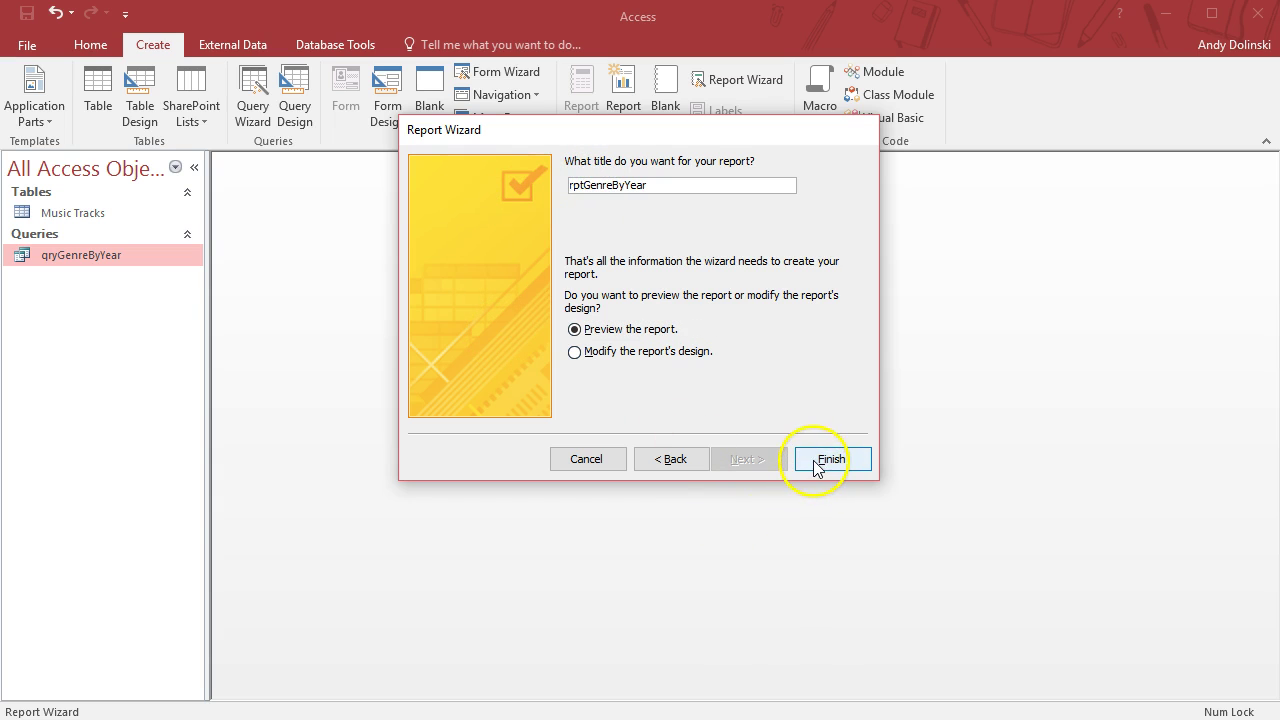
{"action": "left_click", "coordinate": [817, 462]}
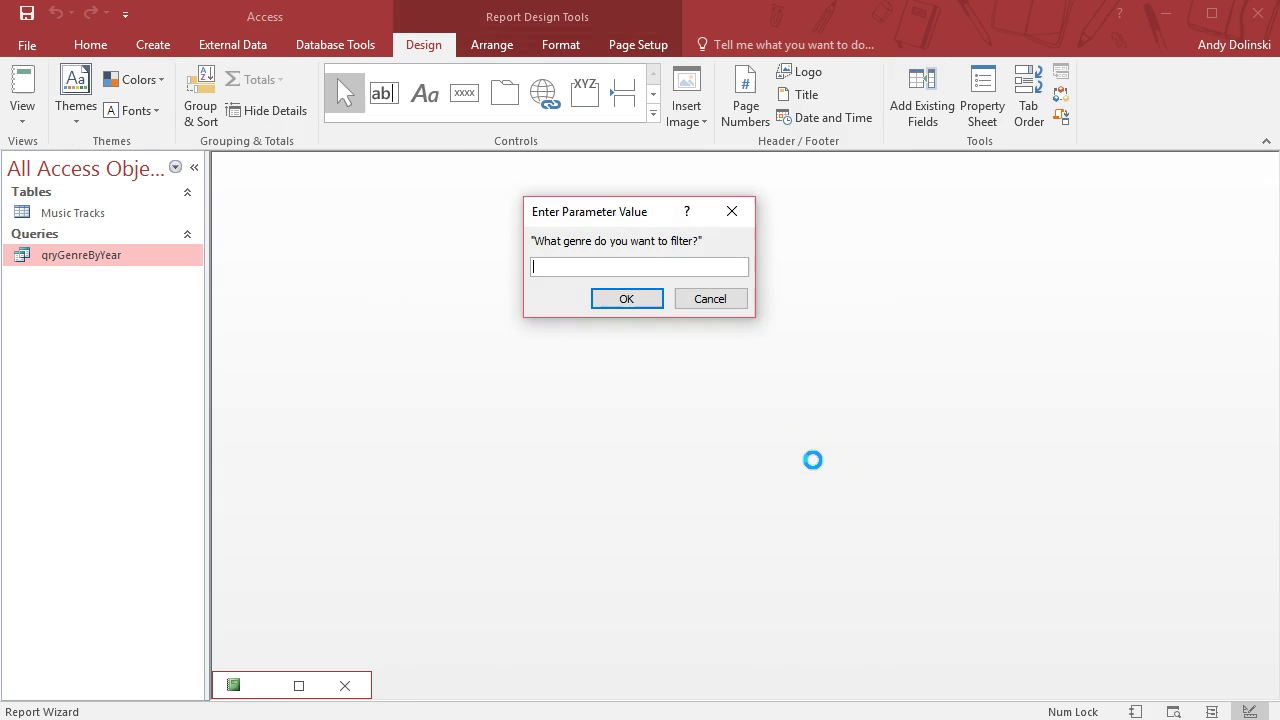
Accept the genre and year prompts to preview rptGenreByYear
{"action": "left_click", "coordinate": [610, 296]}
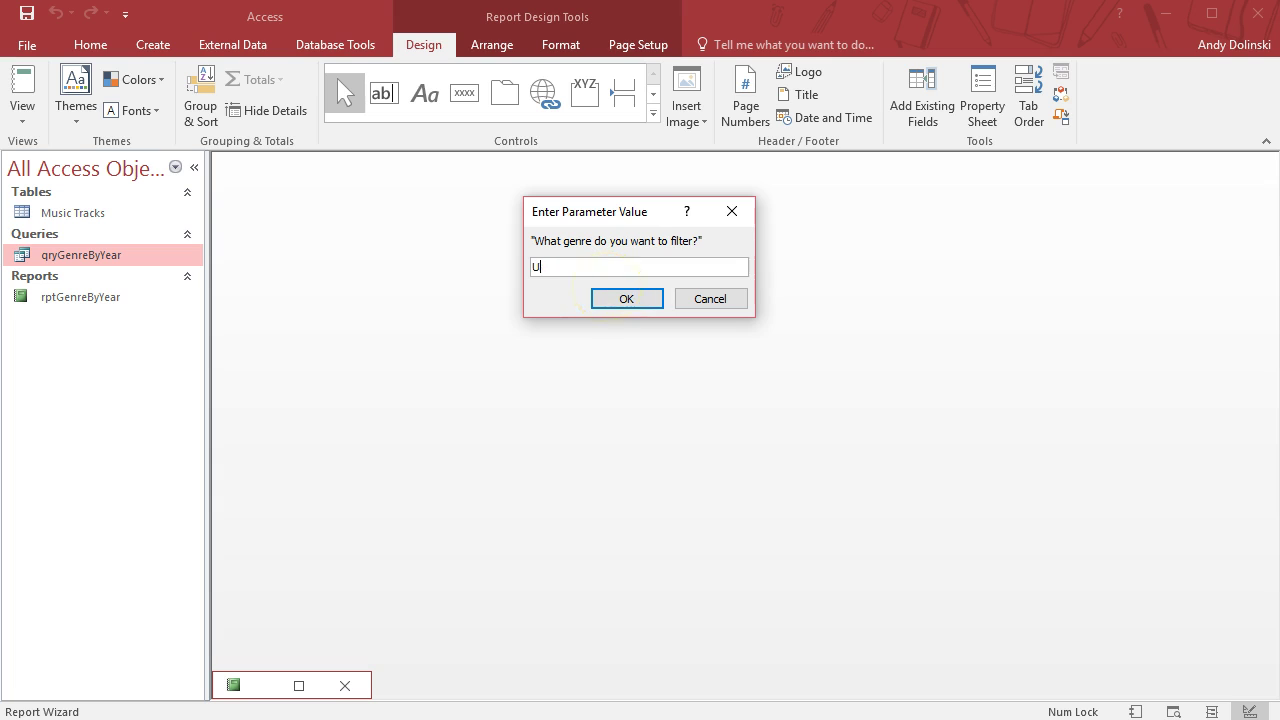
{"action": "left_click", "coordinate": [608, 296]}
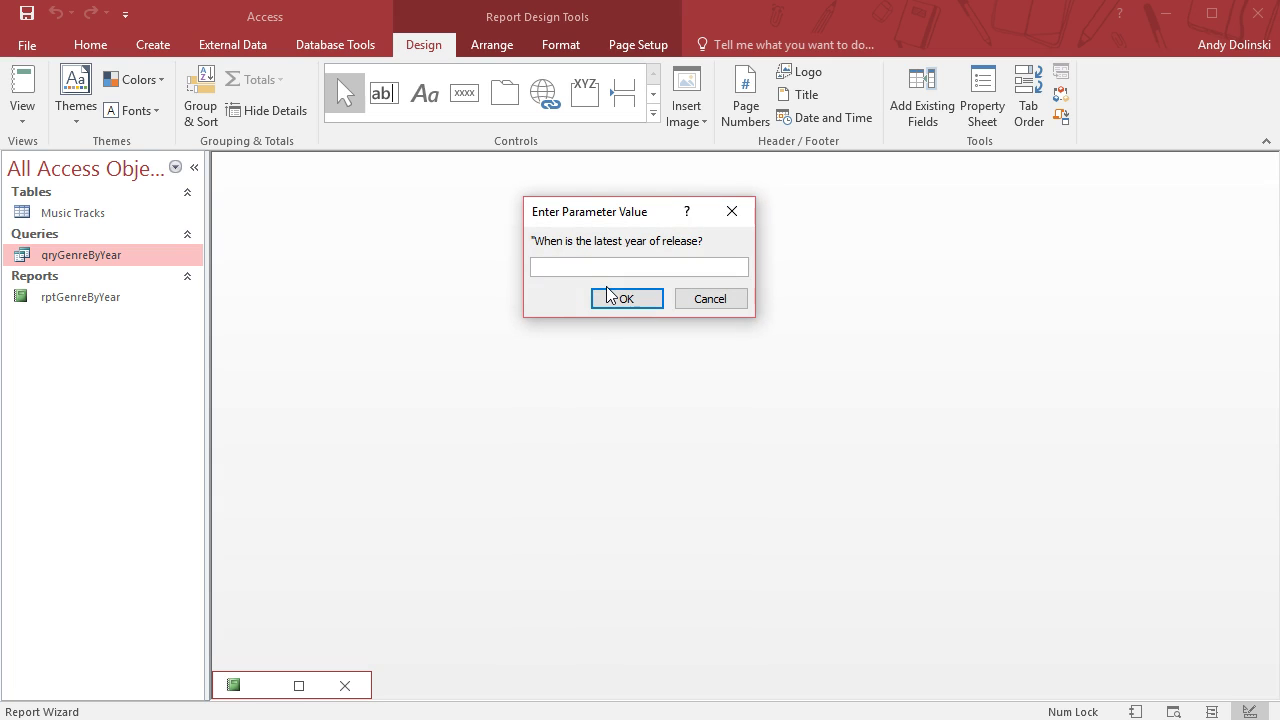
{"action": "left_click", "coordinate": [615, 295]}
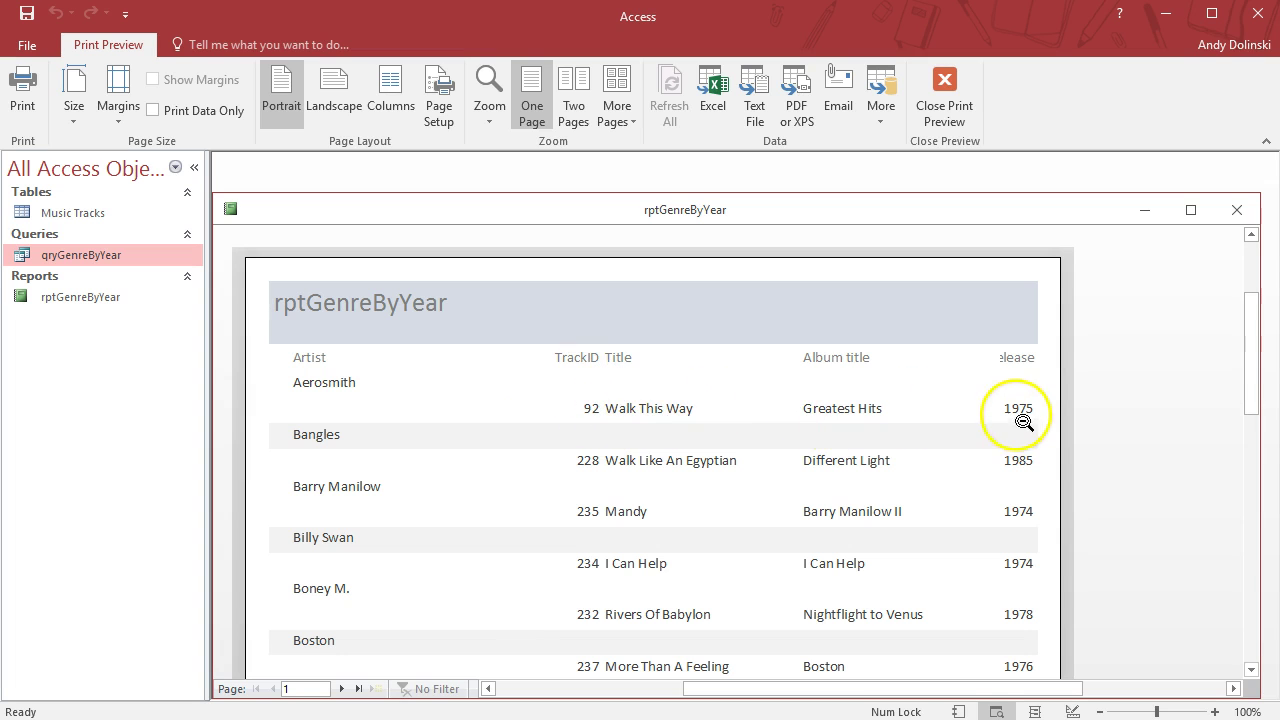
Scroll through the print preview, then close it to return to Design View
{"action": "scroll", "coordinate": [940, 454], "scroll_direction": "down", "scroll_amount": 5}
{"action": "scroll", "coordinate": [924, 459], "scroll_direction": "down", "scroll_amount": 3}
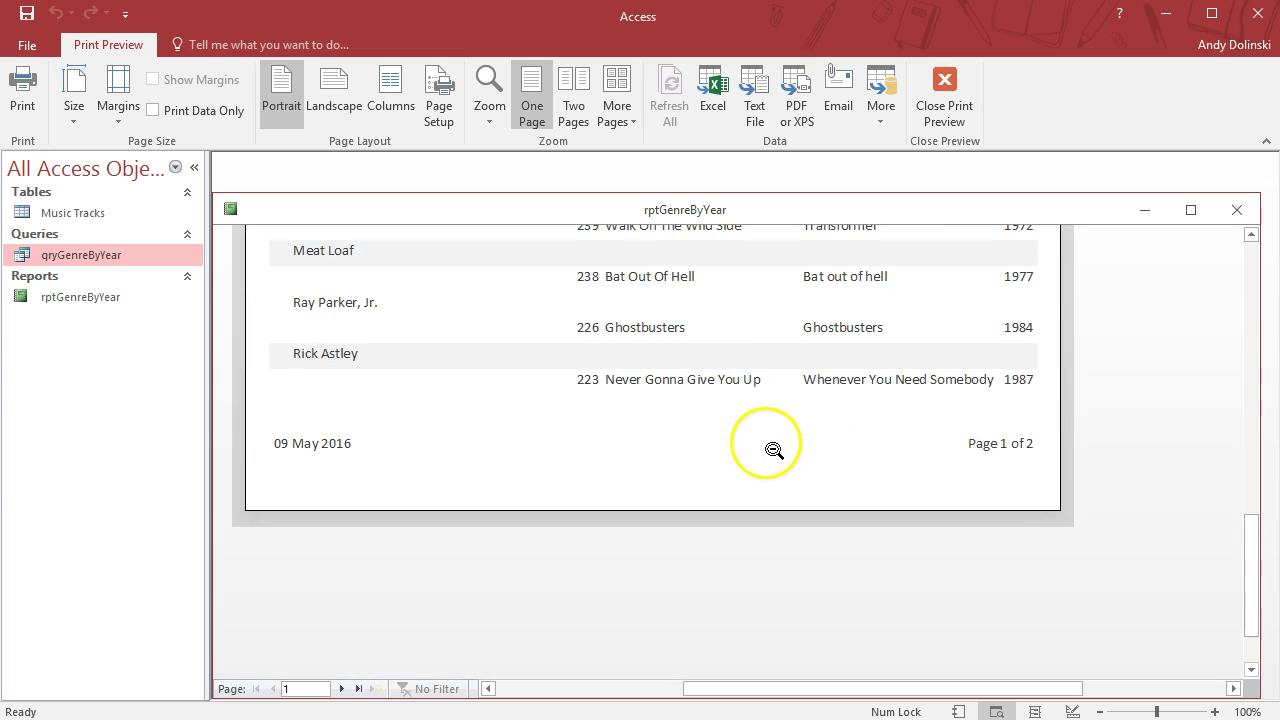
{"action": "scroll", "coordinate": [771, 443], "scroll_direction": "up", "scroll_amount": 1}
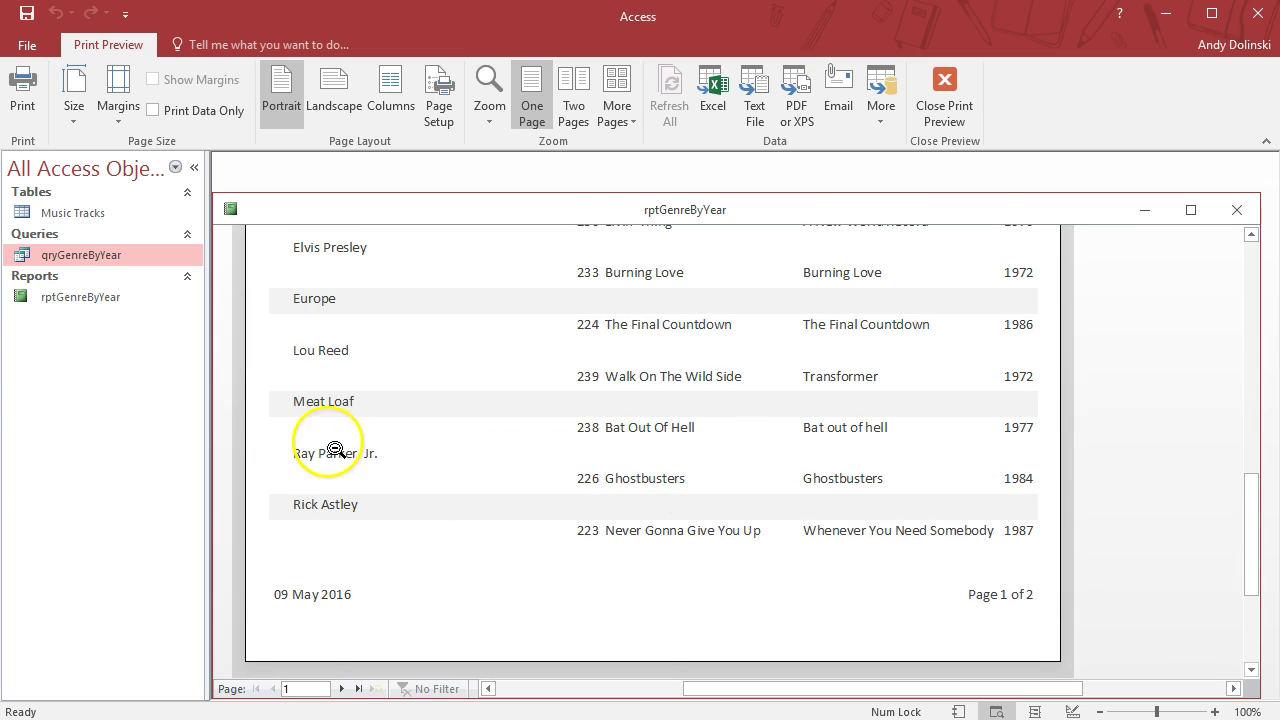
{"action": "scroll", "coordinate": [474, 442], "scroll_direction": "up", "scroll_amount": 1}
{"action": "scroll", "coordinate": [474, 442], "scroll_direction": "up", "scroll_amount": 1}
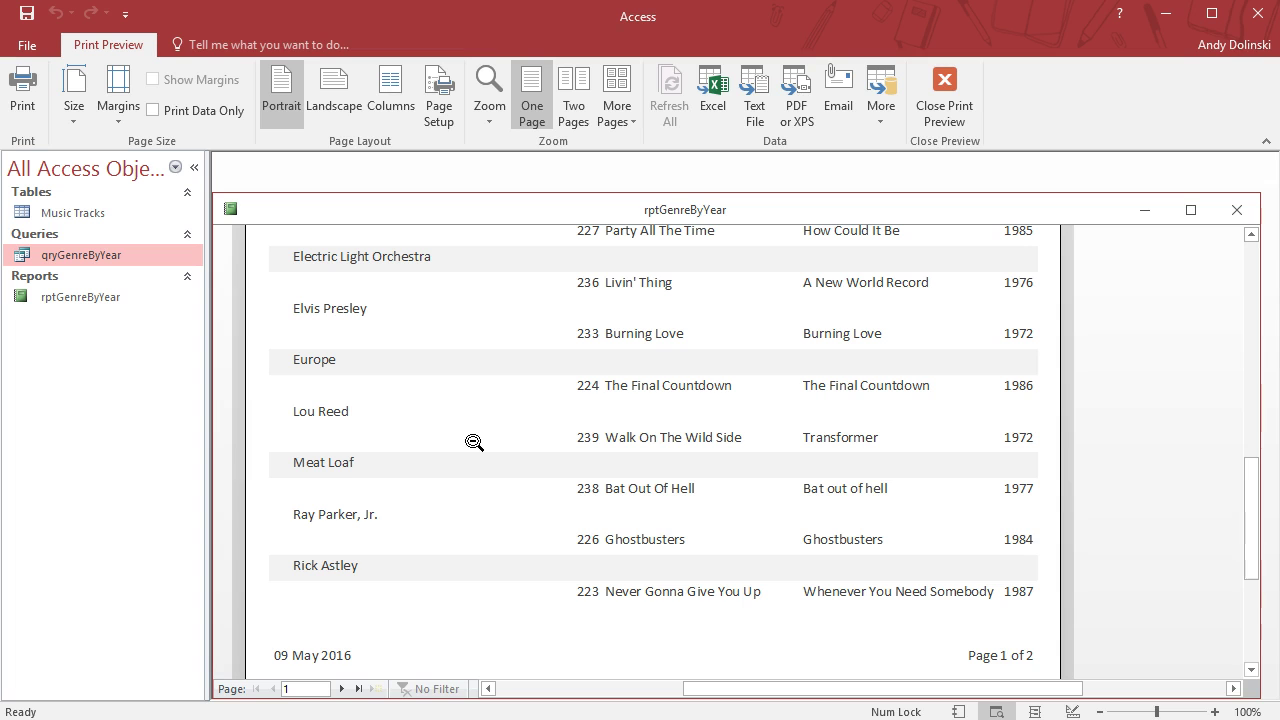
{"action": "scroll", "coordinate": [472, 446], "scroll_direction": "up", "scroll_amount": 10}
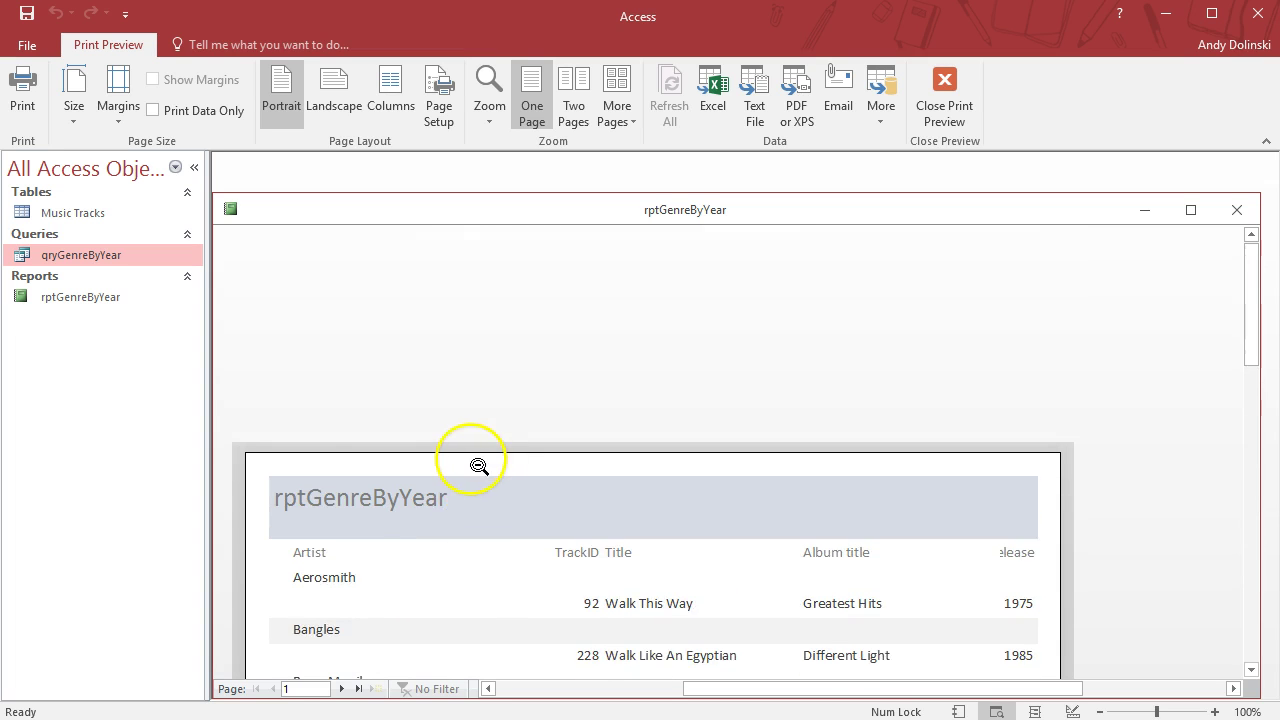
{"action": "scroll", "coordinate": [463, 449], "scroll_direction": "down", "scroll_amount": 5}
{"action": "scroll", "coordinate": [463, 456], "scroll_direction": "down", "scroll_amount": 1}
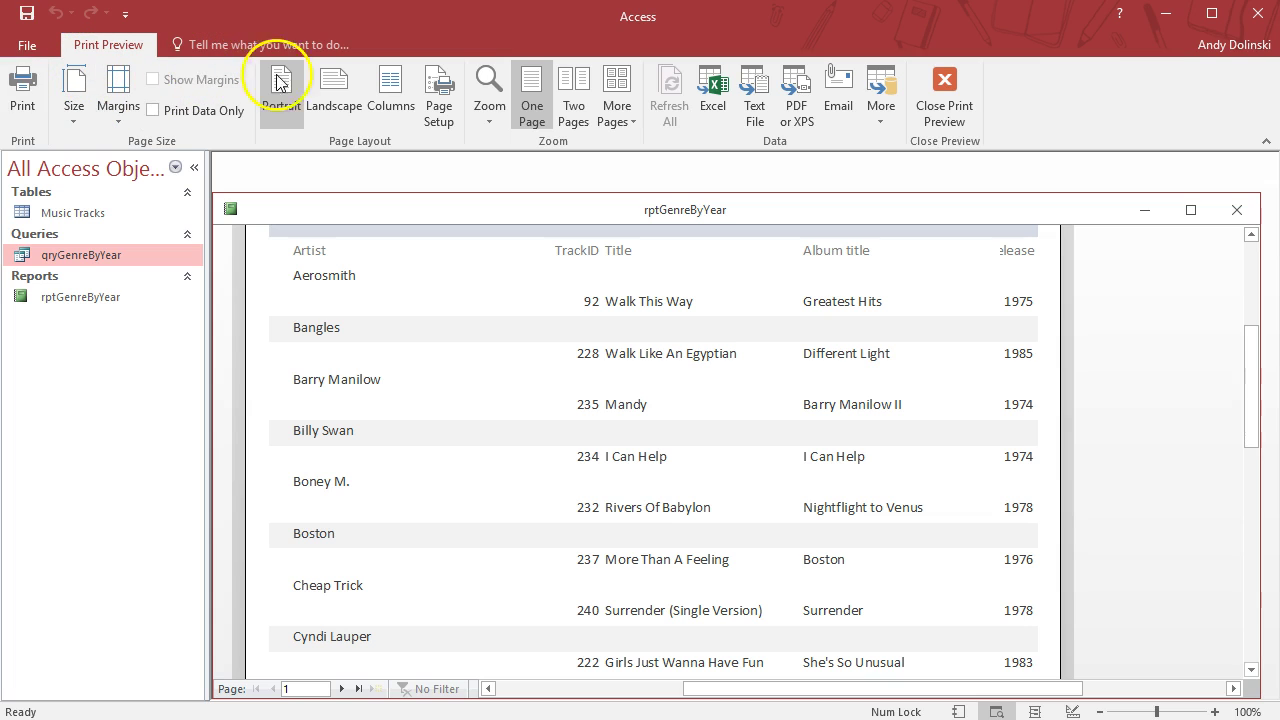
{"action": "left_click", "coordinate": [944, 96]}
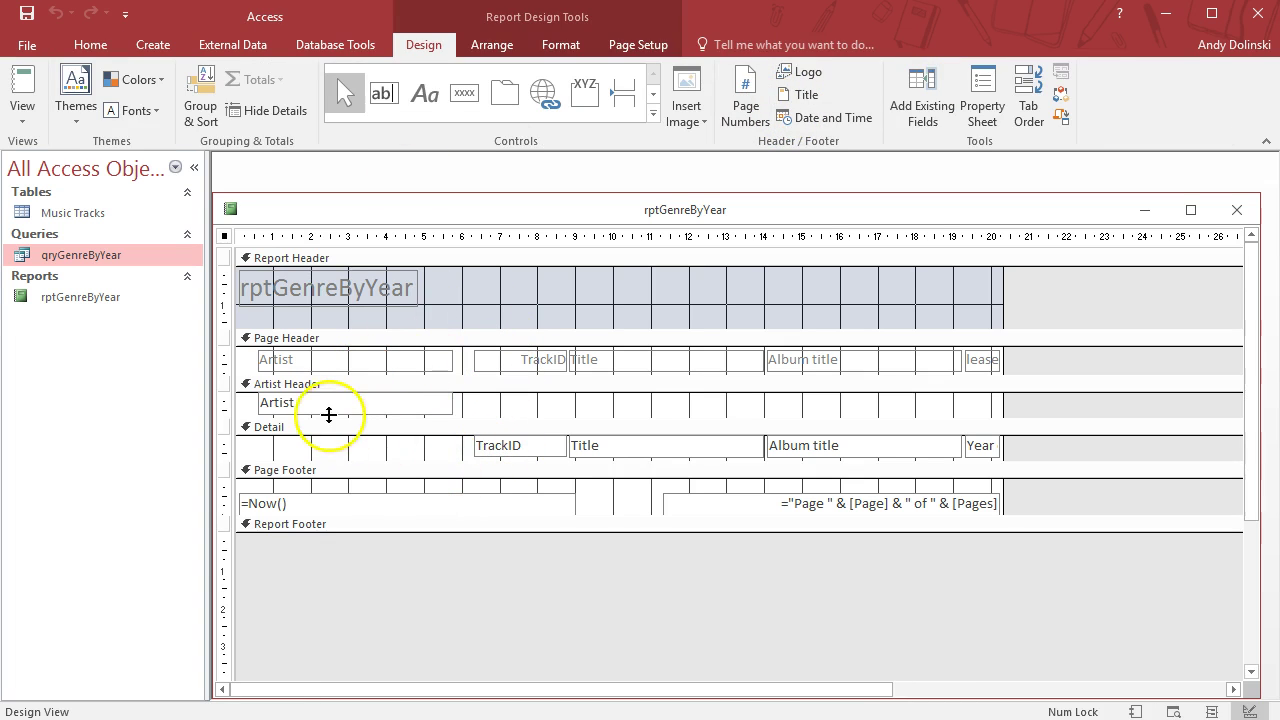
Drag the Artist text box from the Artist Header into the Detail row beside TrackID
{"action": "left_click", "coordinate": [344, 410]}
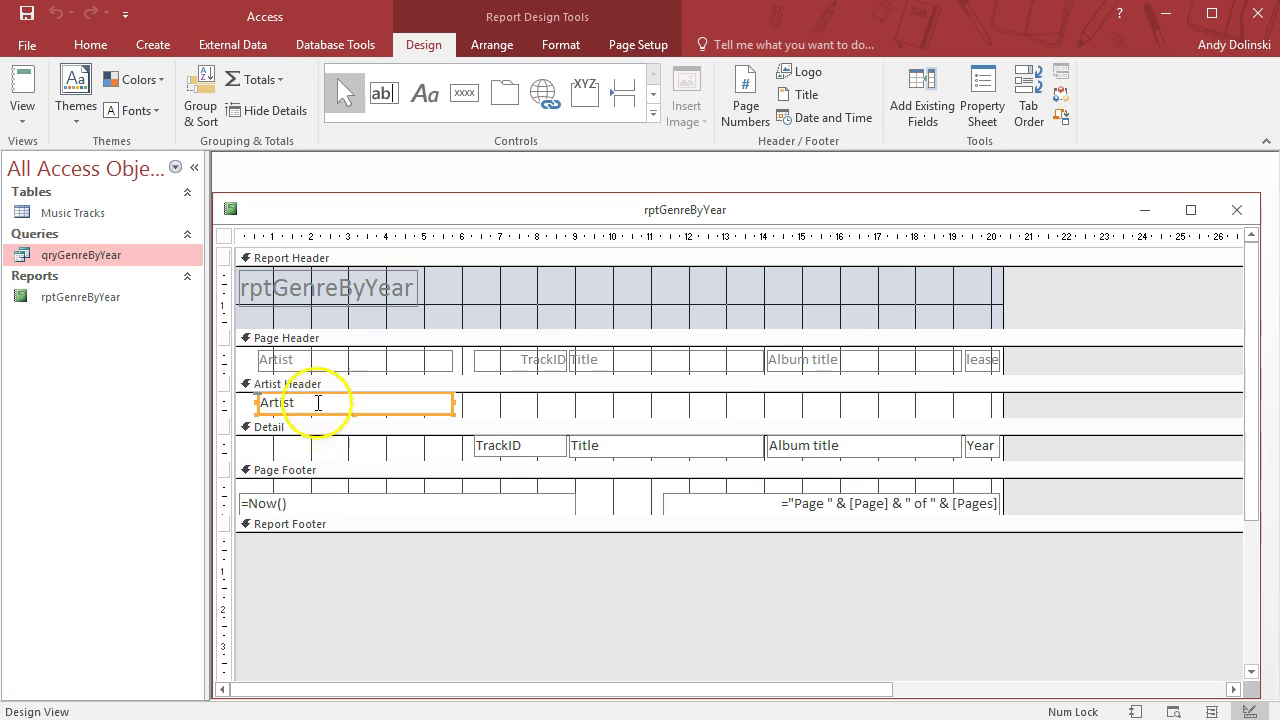
{"action": "left_click_drag", "start_coordinate": [323, 413], "coordinate": [303, 385]}
{"action": "right_click", "coordinate": [290, 389]}
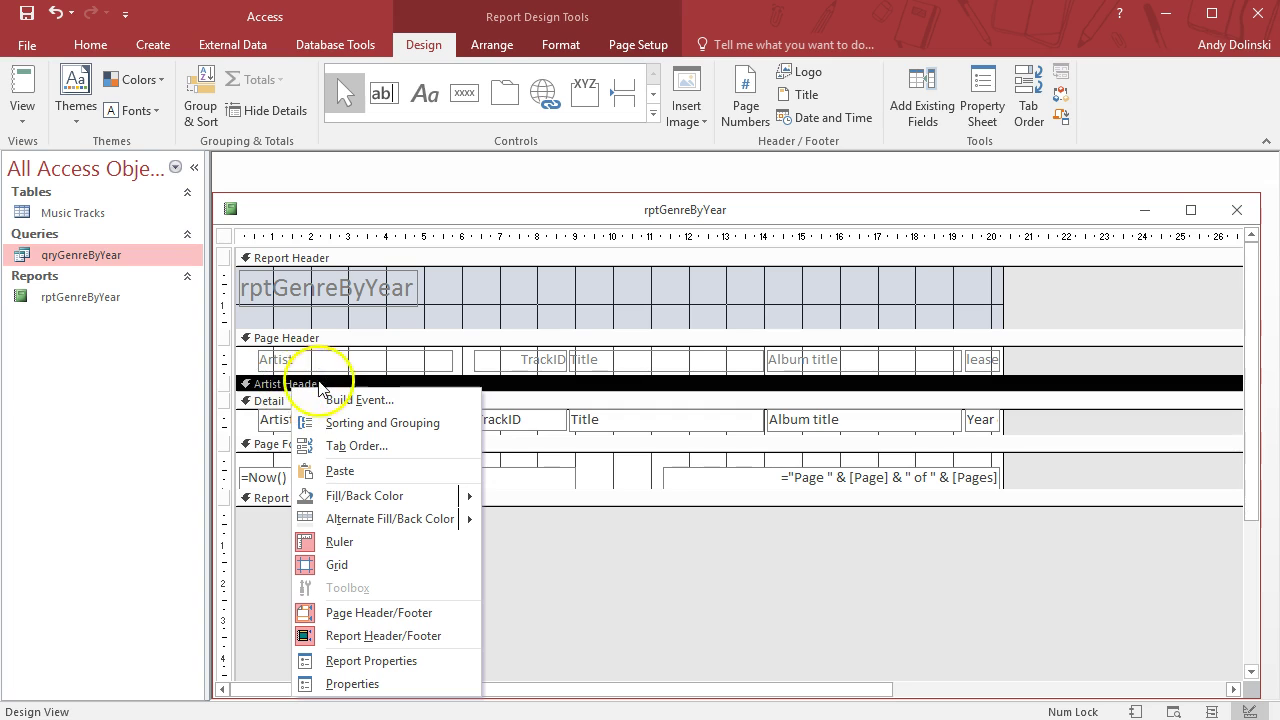
{"action": "left_click", "coordinate": [294, 386]}
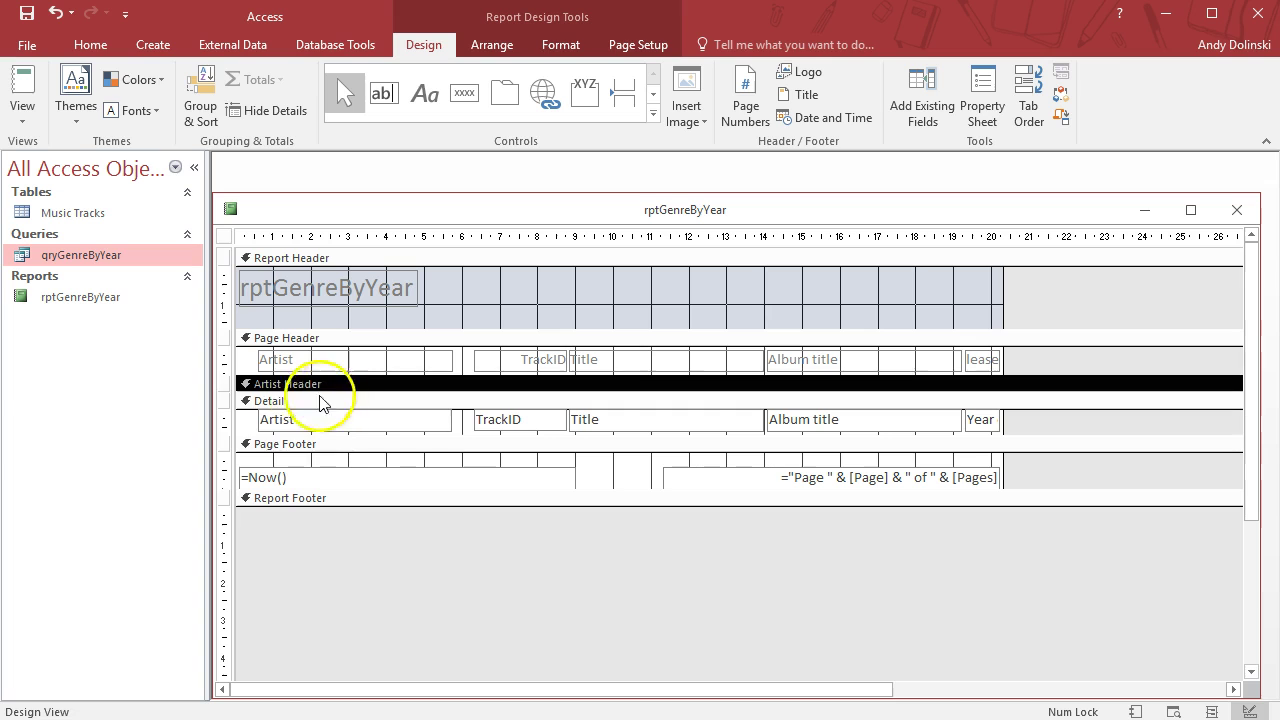
Switch to Report View and run it for genre UR up to 1990
{"action": "left_click", "coordinate": [325, 425]}
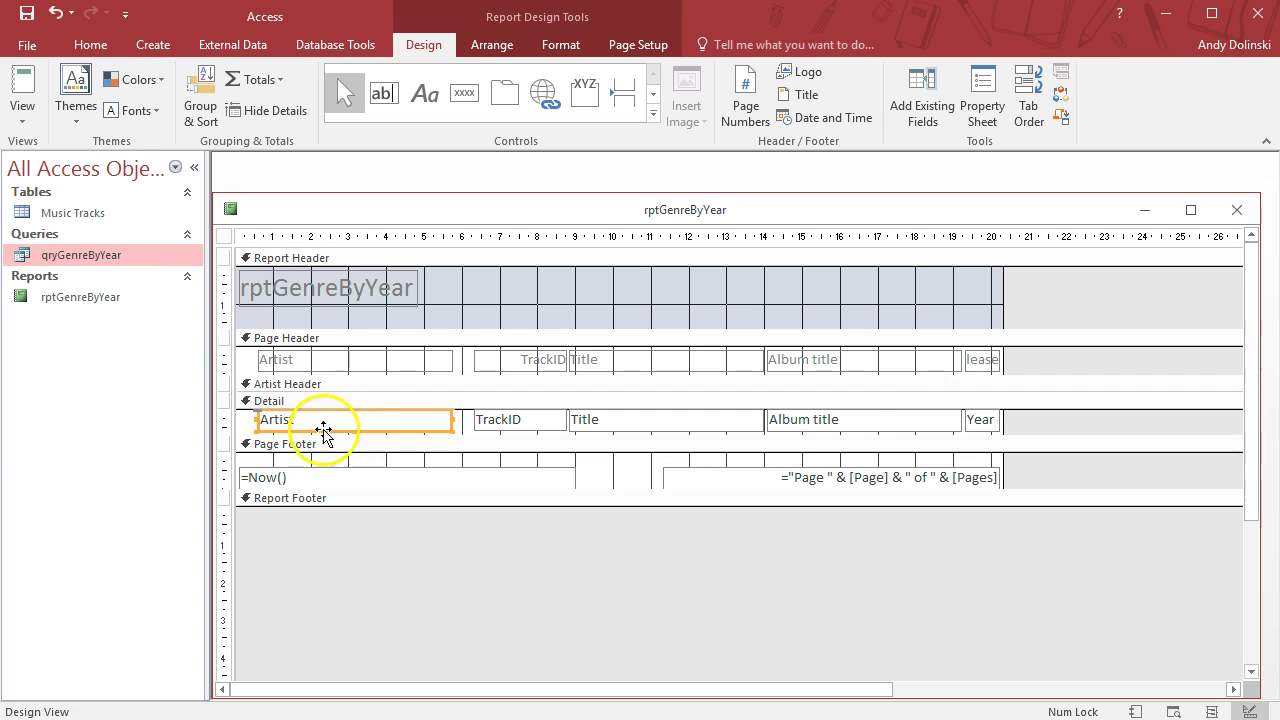
{"action": "left_click", "coordinate": [22, 88]}
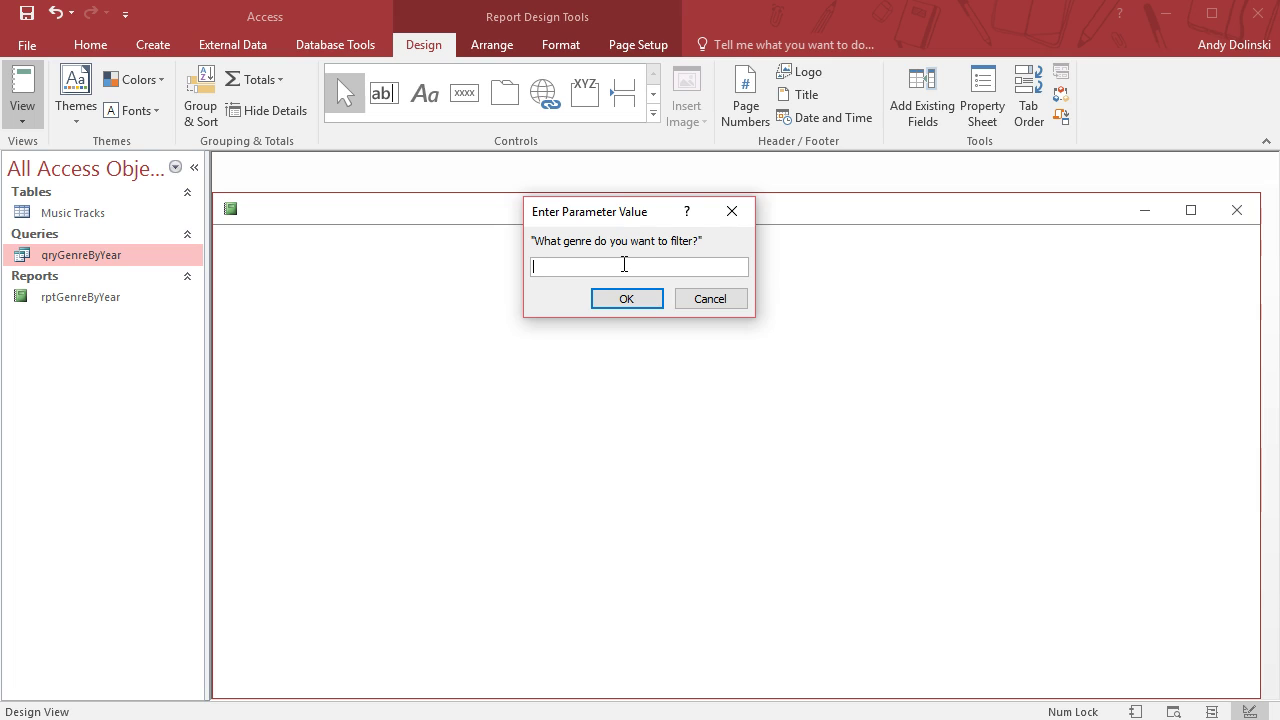
{"action": "type", "text": "UR"}
{"action": "key", "text": "Return"}
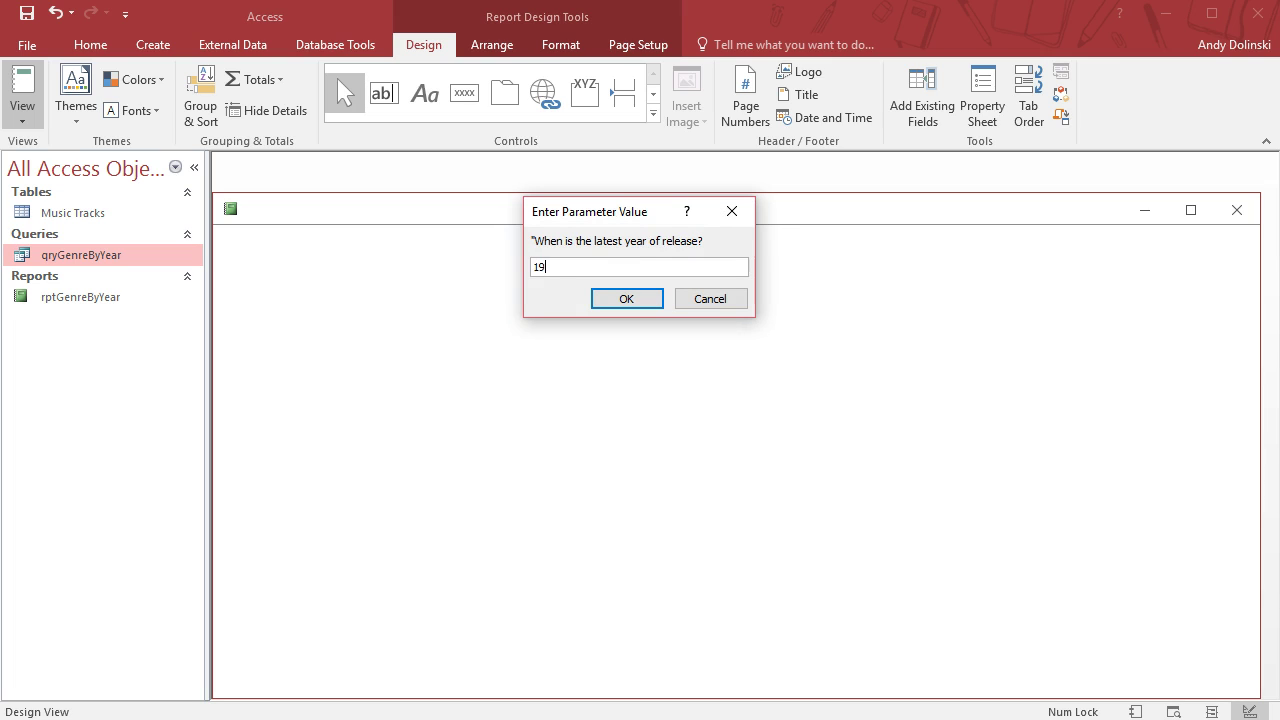
{"action": "key", "text": "Return"}
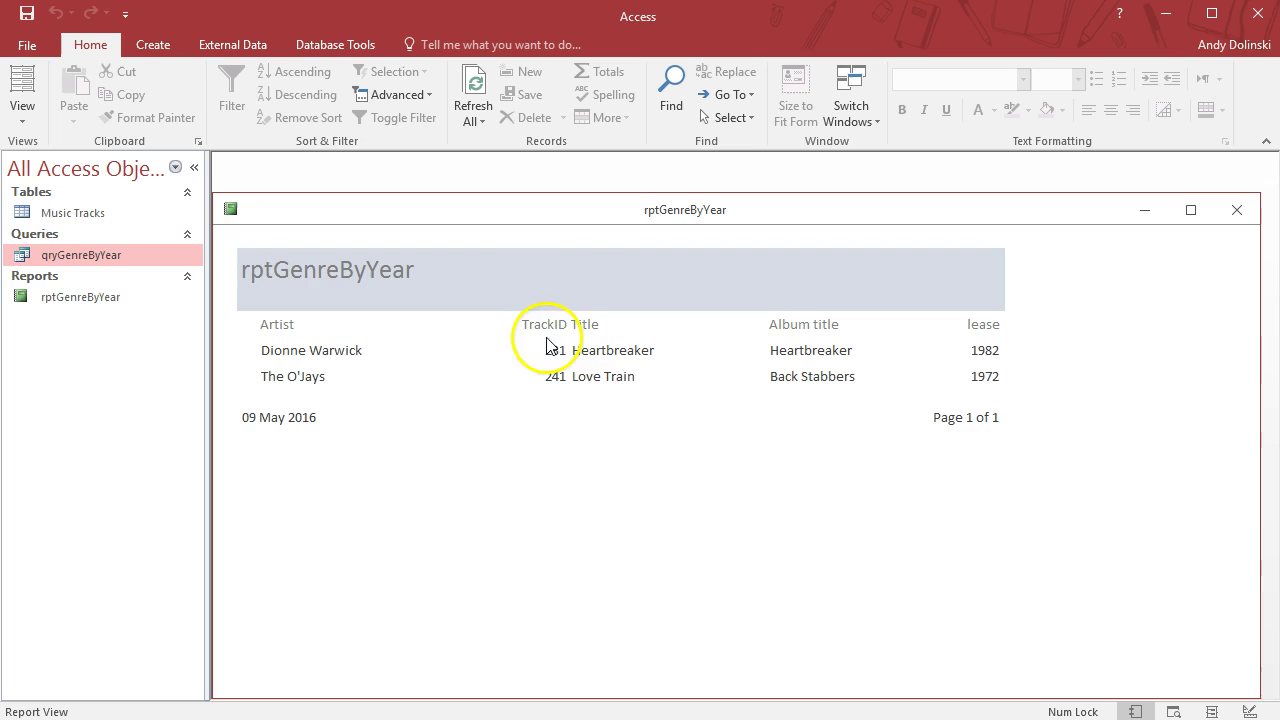
In Layout View, resize the TrackID column so its heading fits
{"action": "left_click", "coordinate": [22, 82]}
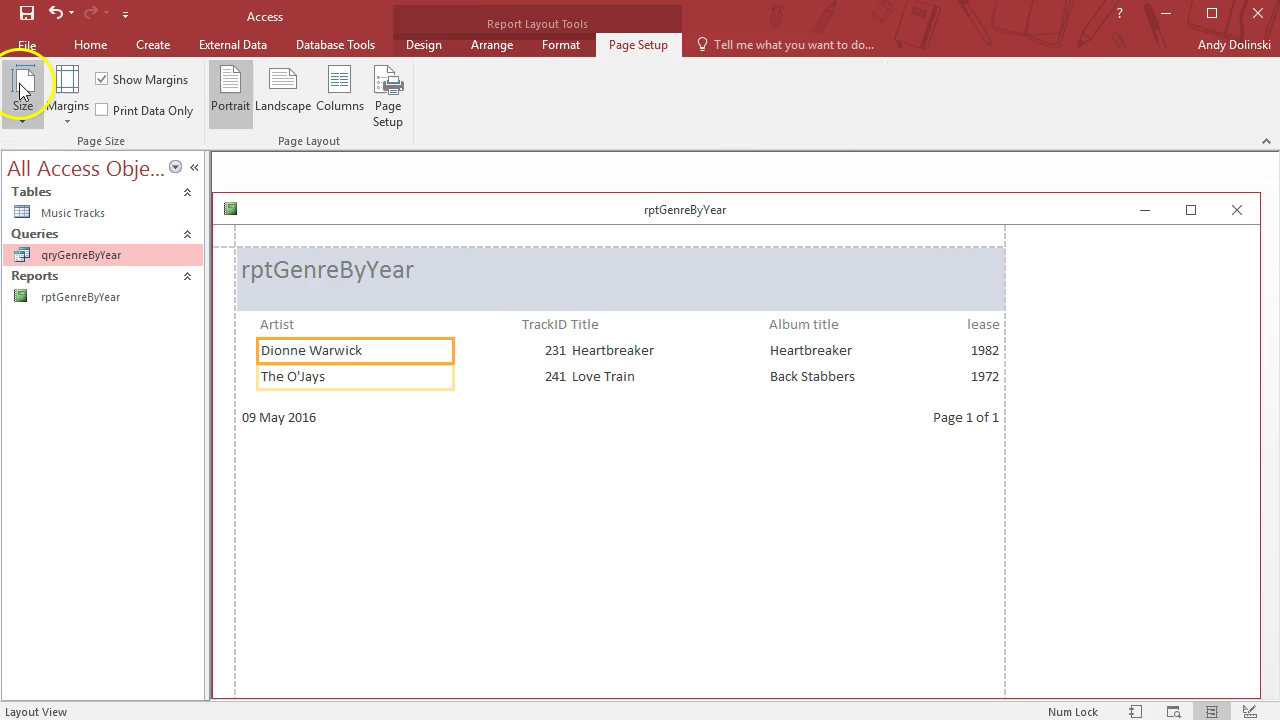
{"action": "left_click_drag", "start_coordinate": [524, 330], "coordinate": [543, 376]}
{"action": "key", "text": "ctrl+z"}
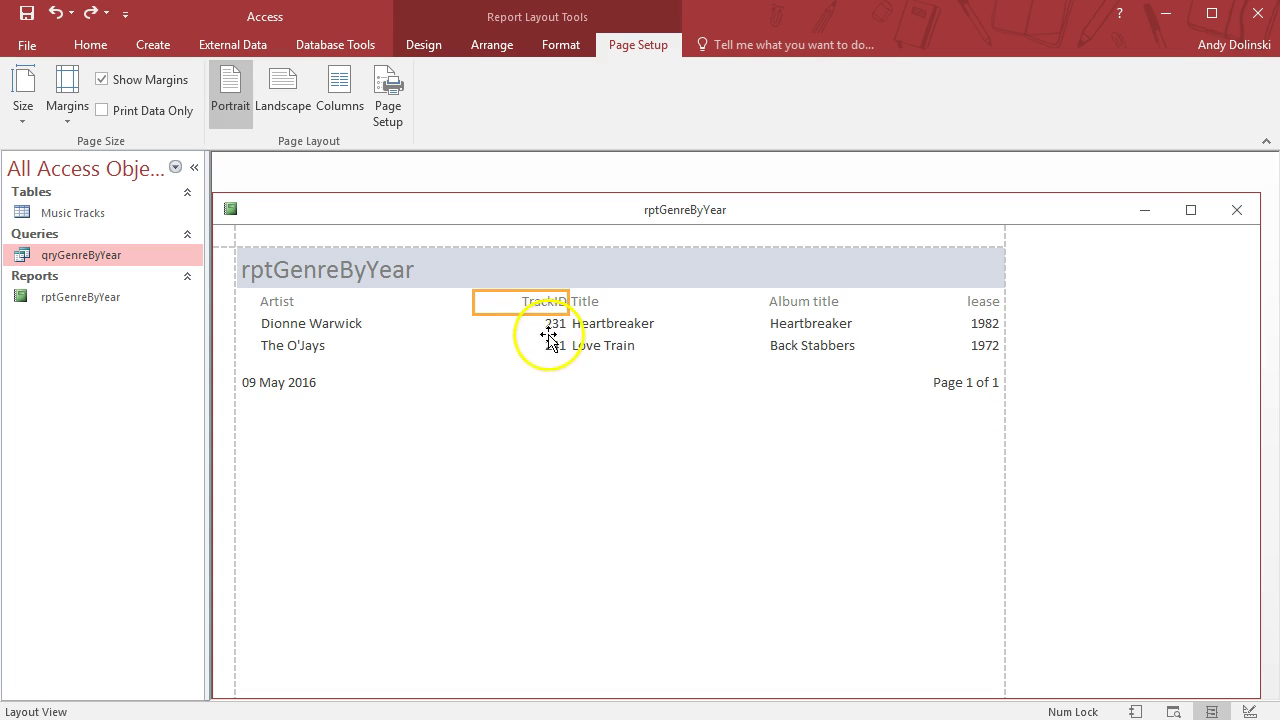
{"action": "left_click_drag", "start_coordinate": [473, 322], "coordinate": [434, 322]}
{"action": "left_click_drag", "start_coordinate": [565, 301], "coordinate": [524, 303]}
{"action": "left_click", "coordinate": [607, 306]}
{"action": "left_click", "coordinate": [633, 350]}
{"action": "left_click", "coordinate": [836, 460]}
Widen the Year of release heading and its values so the full heading shows
{"action": "left_click", "coordinate": [982, 305]}
{"action": "left_click_drag", "start_coordinate": [966, 304], "coordinate": [893, 300]}
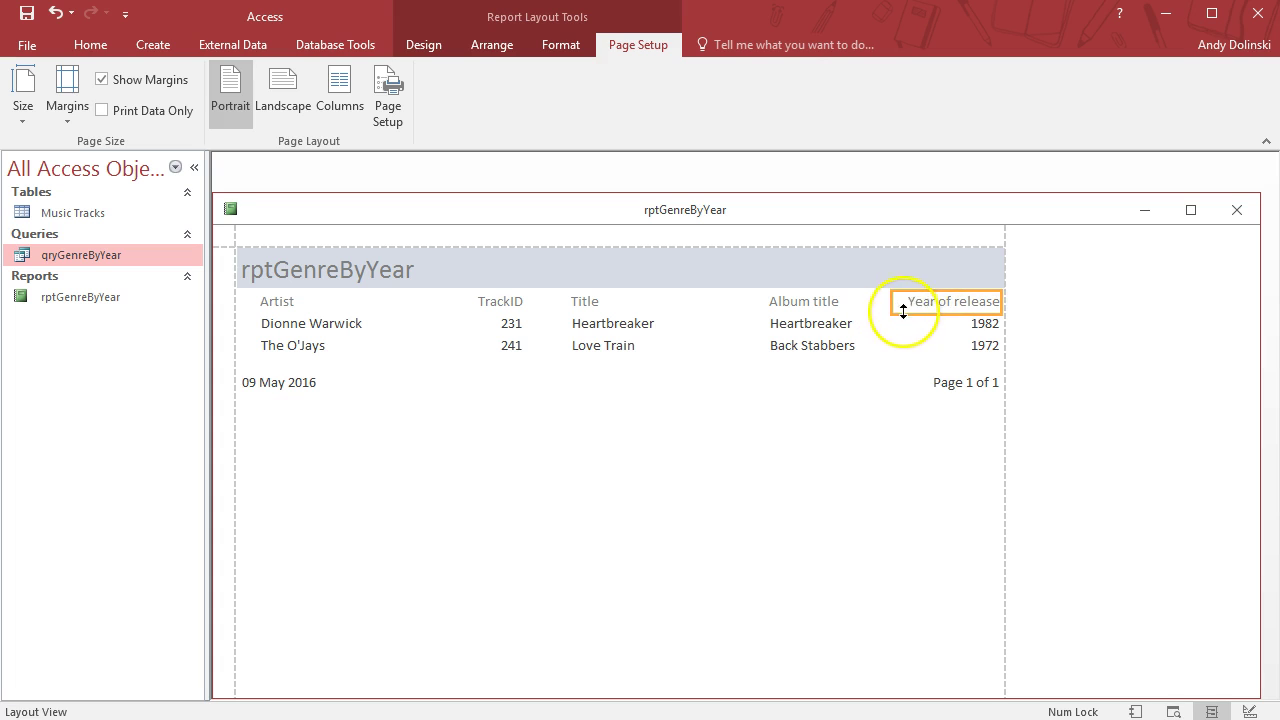
{"action": "left_click", "coordinate": [983, 323]}
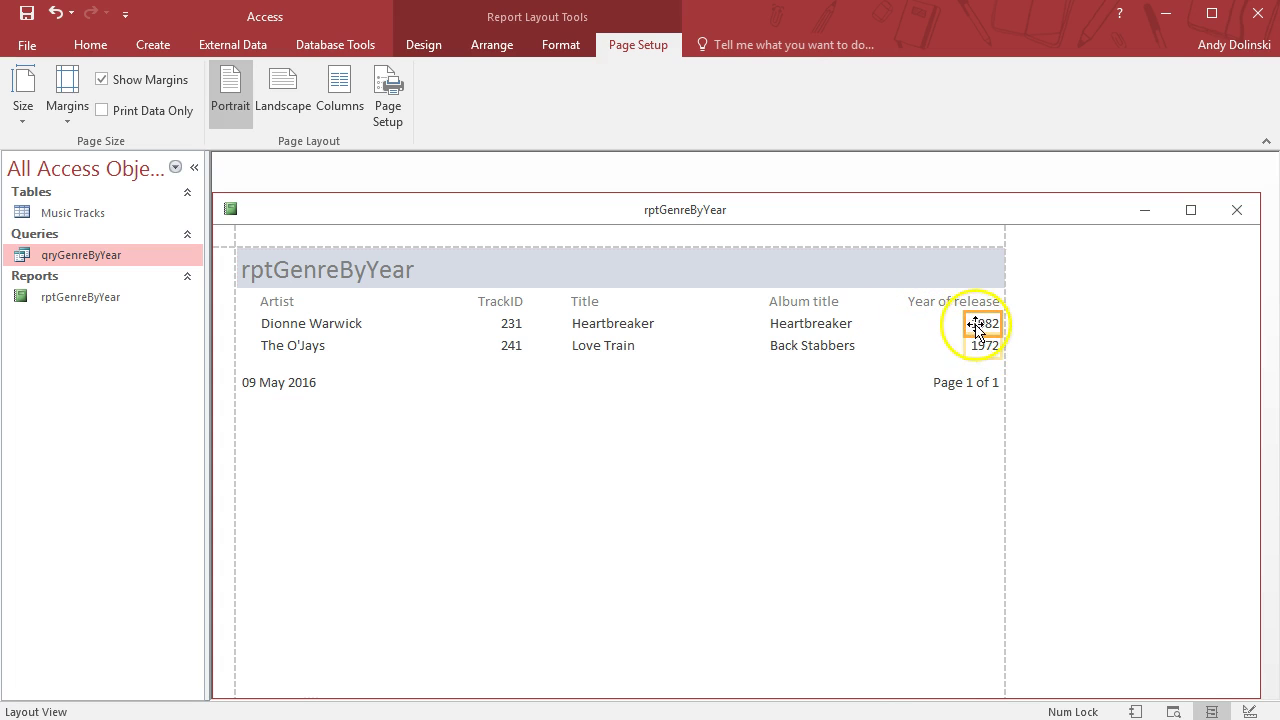
{"action": "left_click_drag", "start_coordinate": [975, 325], "coordinate": [937, 335]}
{"action": "left_click", "coordinate": [905, 468]}
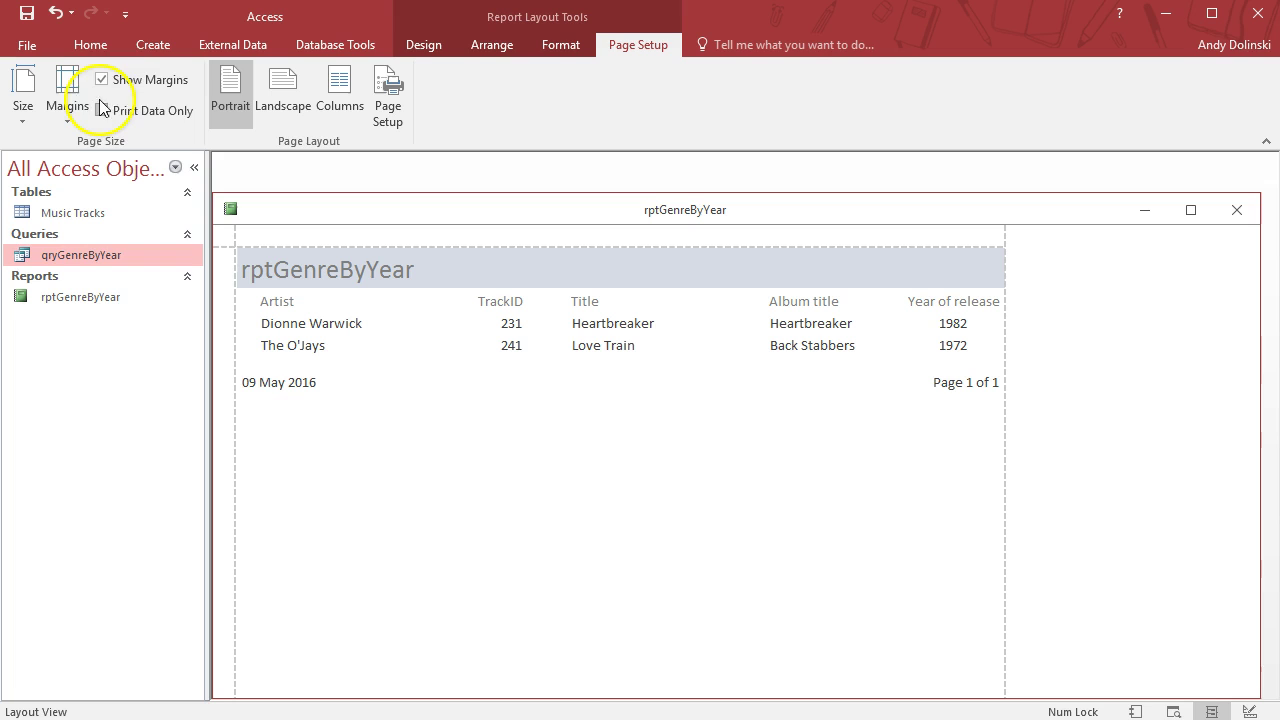
Save and close rptGenreByYear, then reopen it, cancelling the genre prompt
{"action": "left_click", "coordinate": [82, 297]}
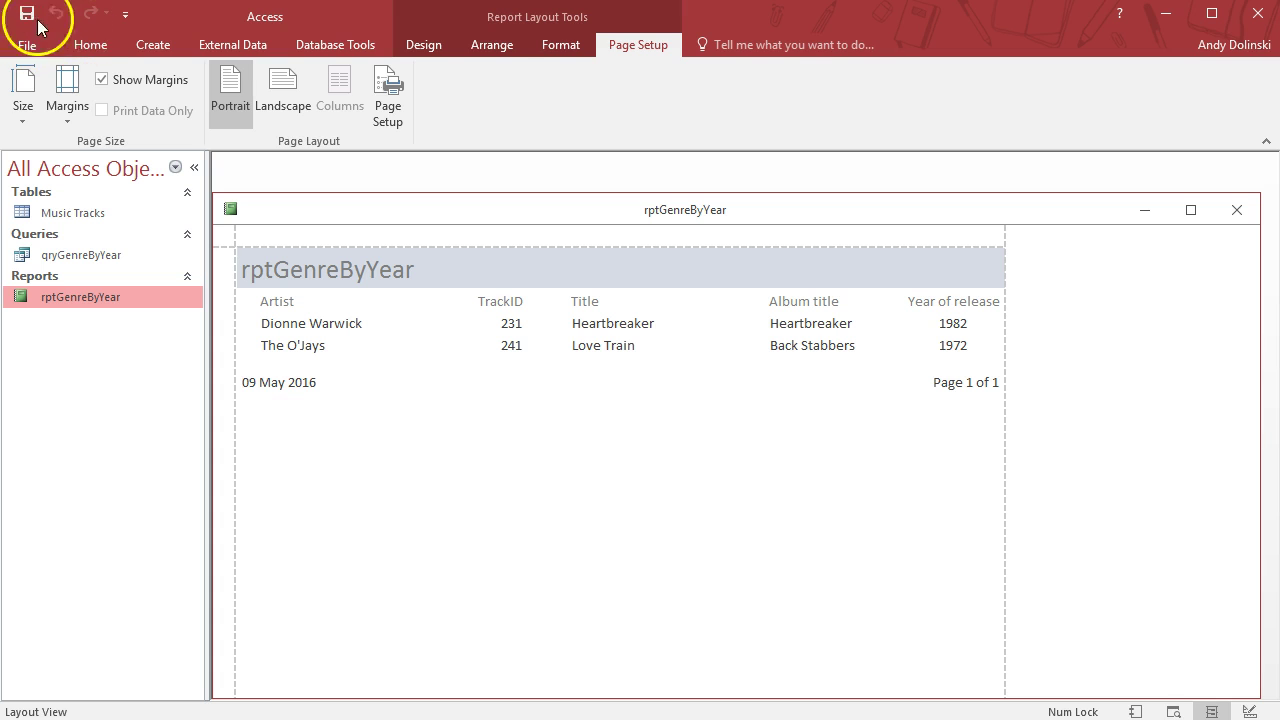
{"action": "left_click", "coordinate": [1237, 210]}
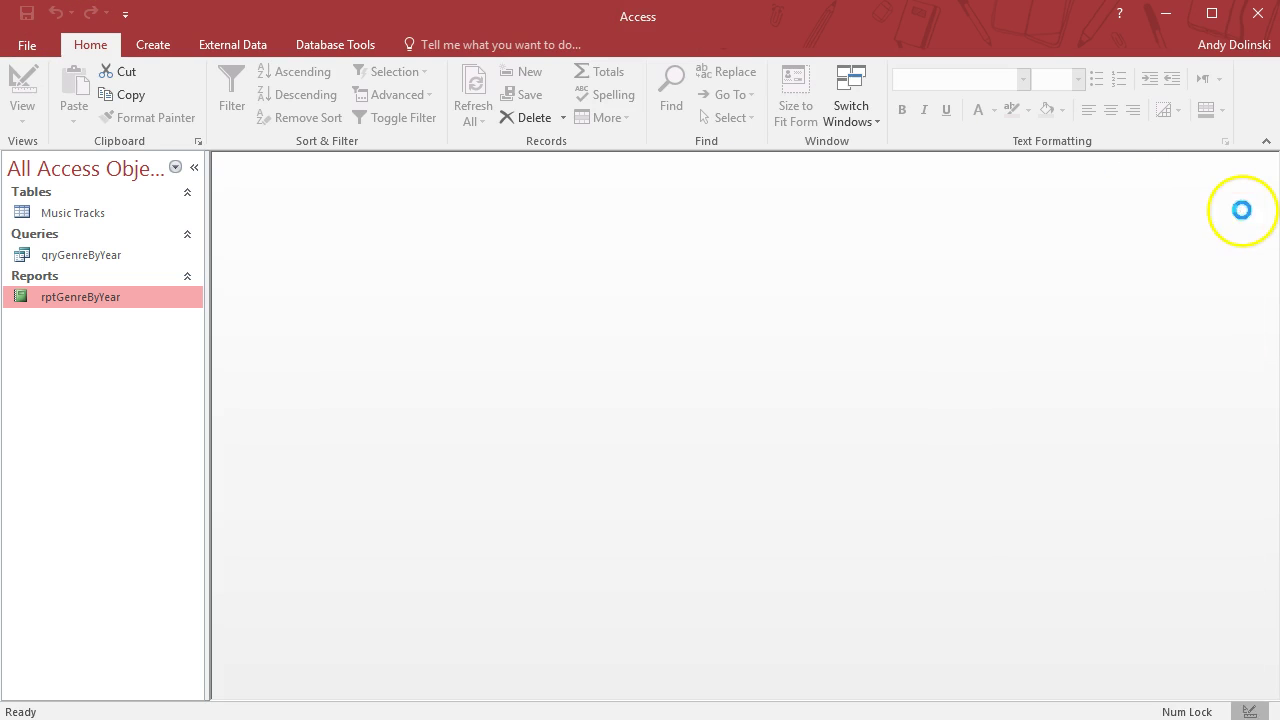
{"action": "double_click", "coordinate": [89, 298]}
{"action": "left_click", "coordinate": [729, 297]}
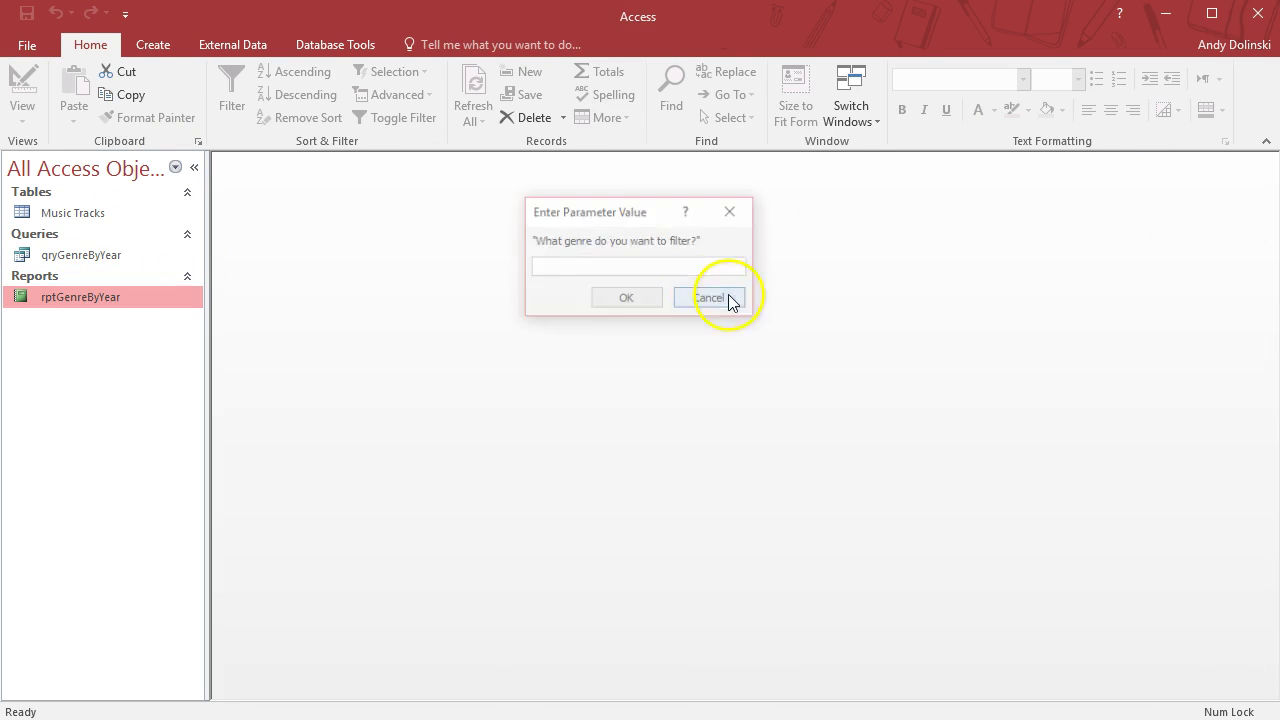
{"action": "right_click", "coordinate": [149, 297]}
Enlarge the Report Header and retitle the label 'Report - Genre and Year of Release'
{"action": "left_click", "coordinate": [171, 354]}
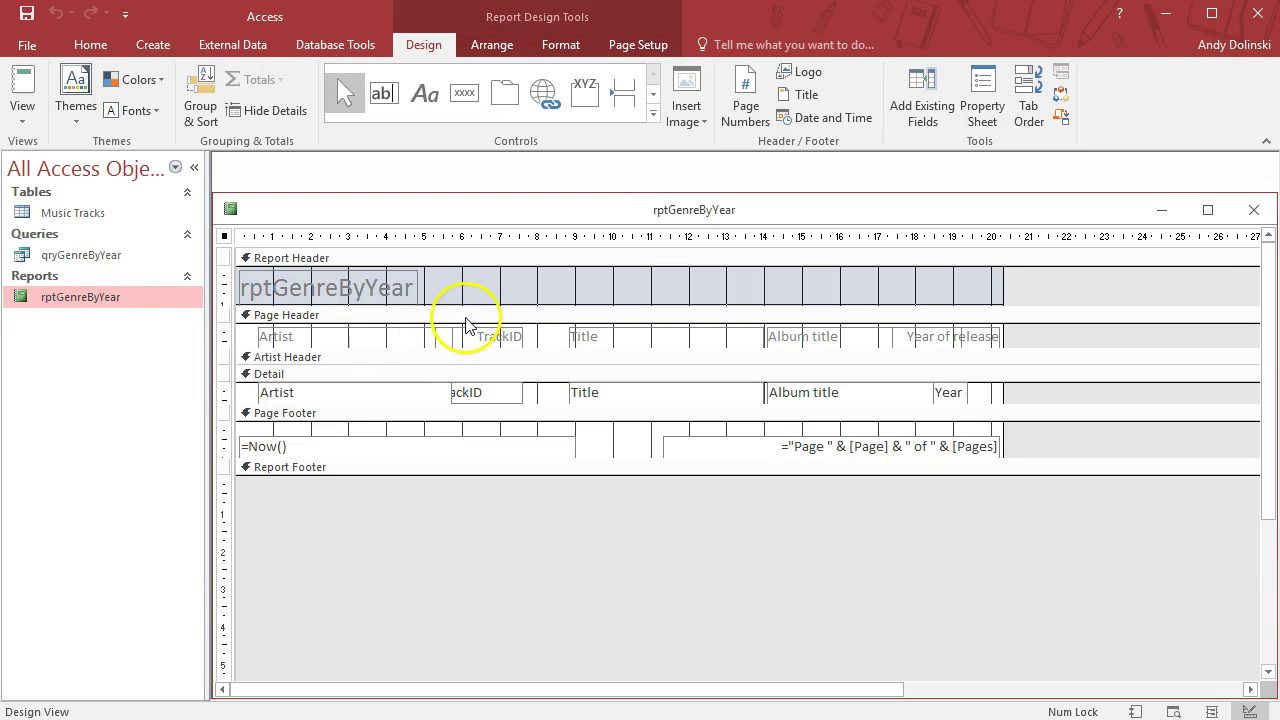
{"action": "left_click_drag", "start_coordinate": [456, 307], "coordinate": [445, 364]}
{"action": "left_click", "coordinate": [287, 288]}
{"action": "double_click", "coordinate": [371, 294]}
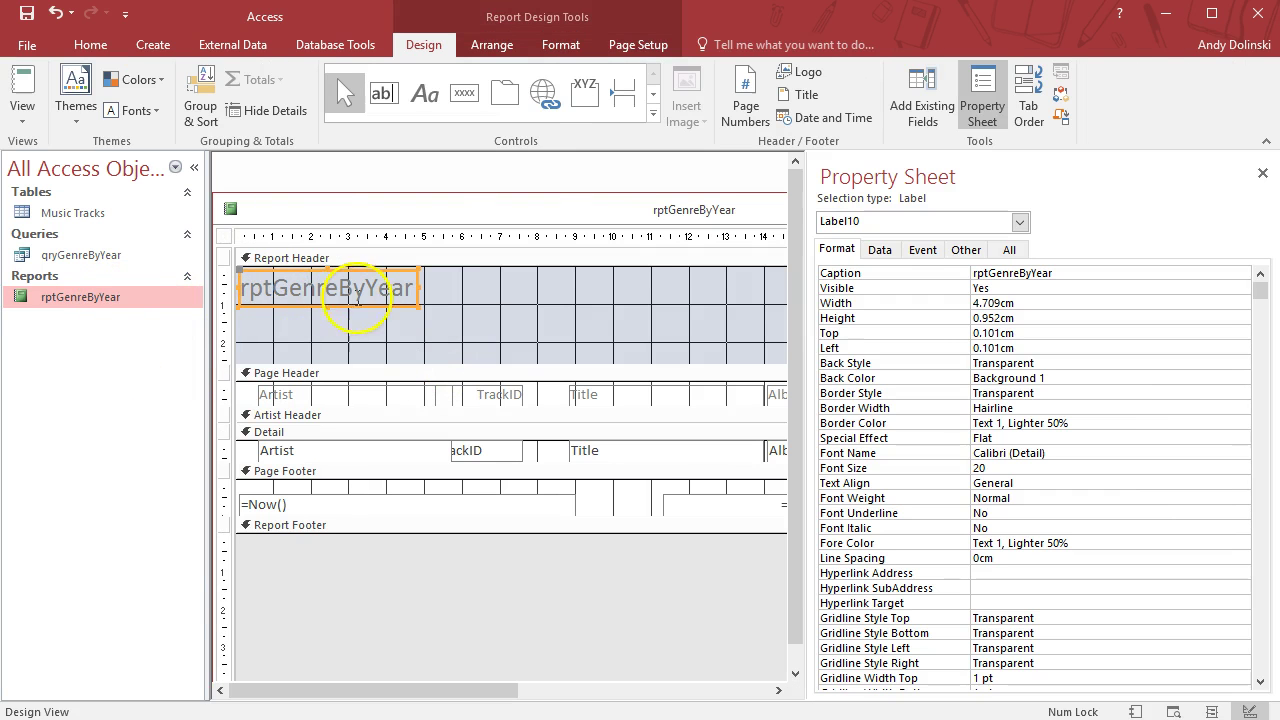
{"action": "left_click", "coordinate": [351, 287]}
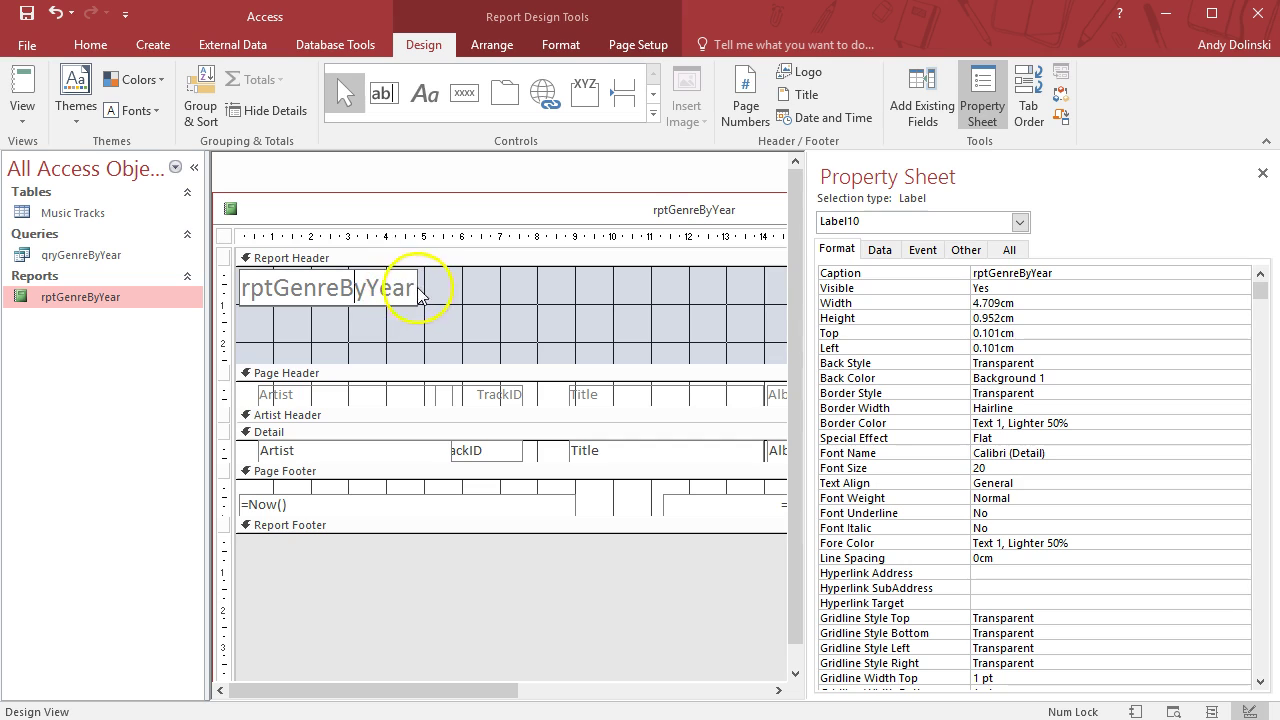
{"action": "left_click_drag", "start_coordinate": [416, 288], "coordinate": [172, 284]}
{"action": "type", "text": "Report -"}
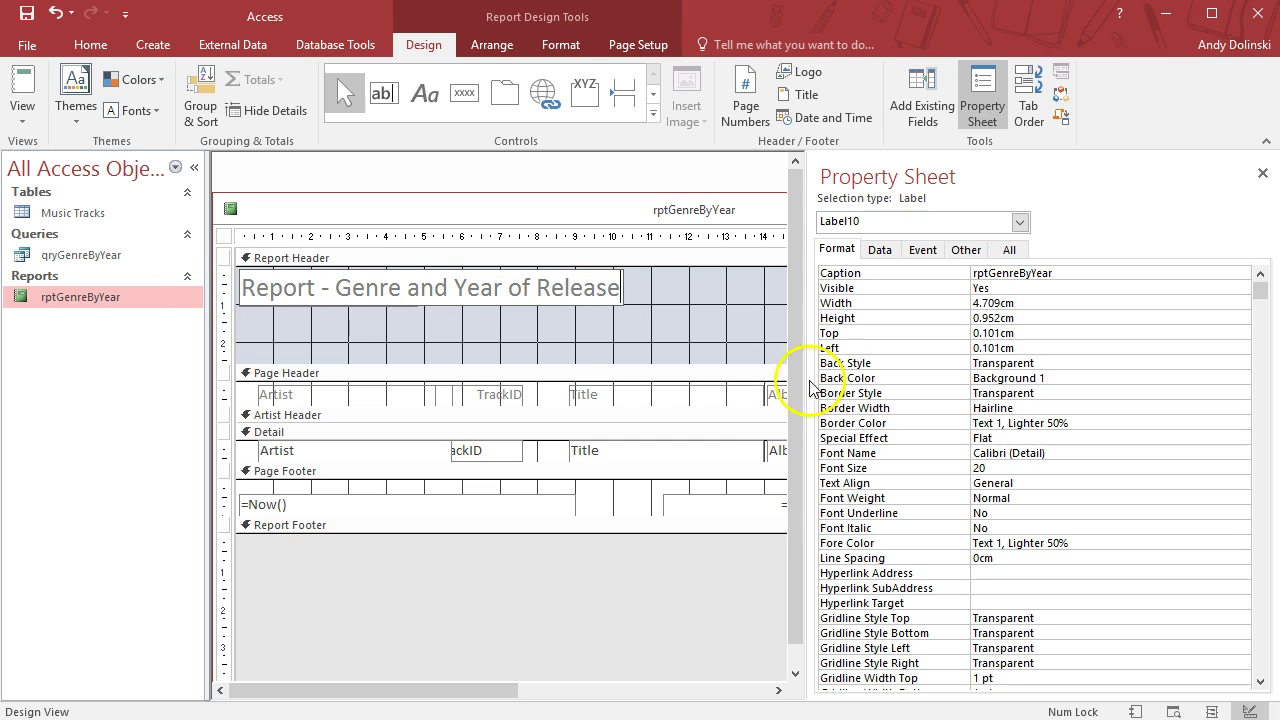
{"action": "left_click_drag", "start_coordinate": [497, 692], "coordinate": [605, 705]}
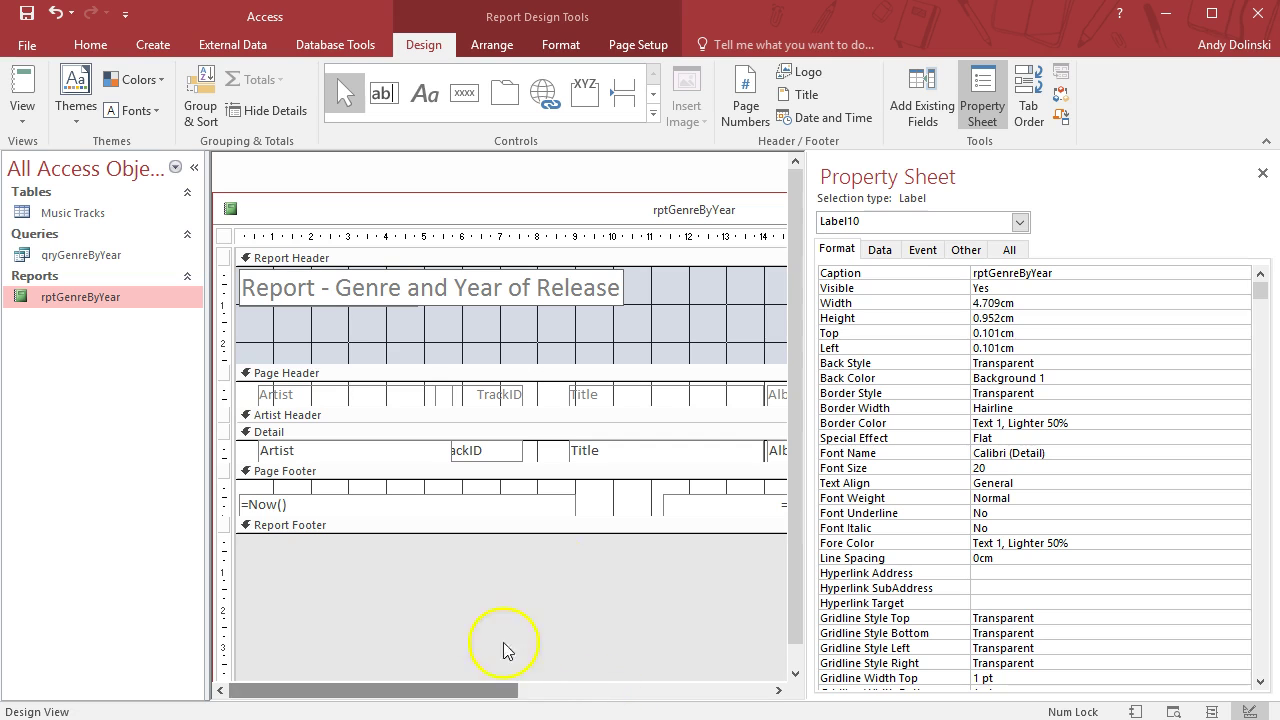
{"action": "left_click", "coordinate": [652, 345]}
{"action": "scroll", "coordinate": [668, 131], "scroll_direction": "up", "scroll_amount": 1}
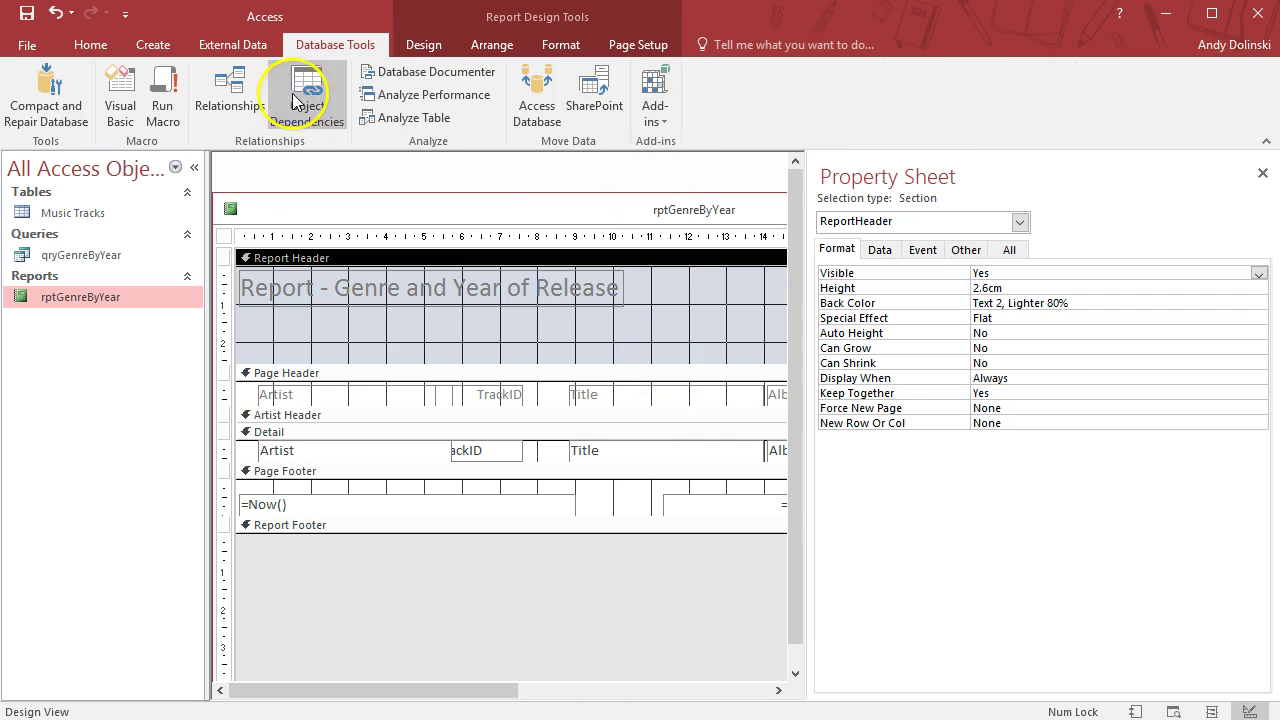
{"action": "left_click", "coordinate": [423, 44]}
{"action": "left_click", "coordinate": [656, 120]}
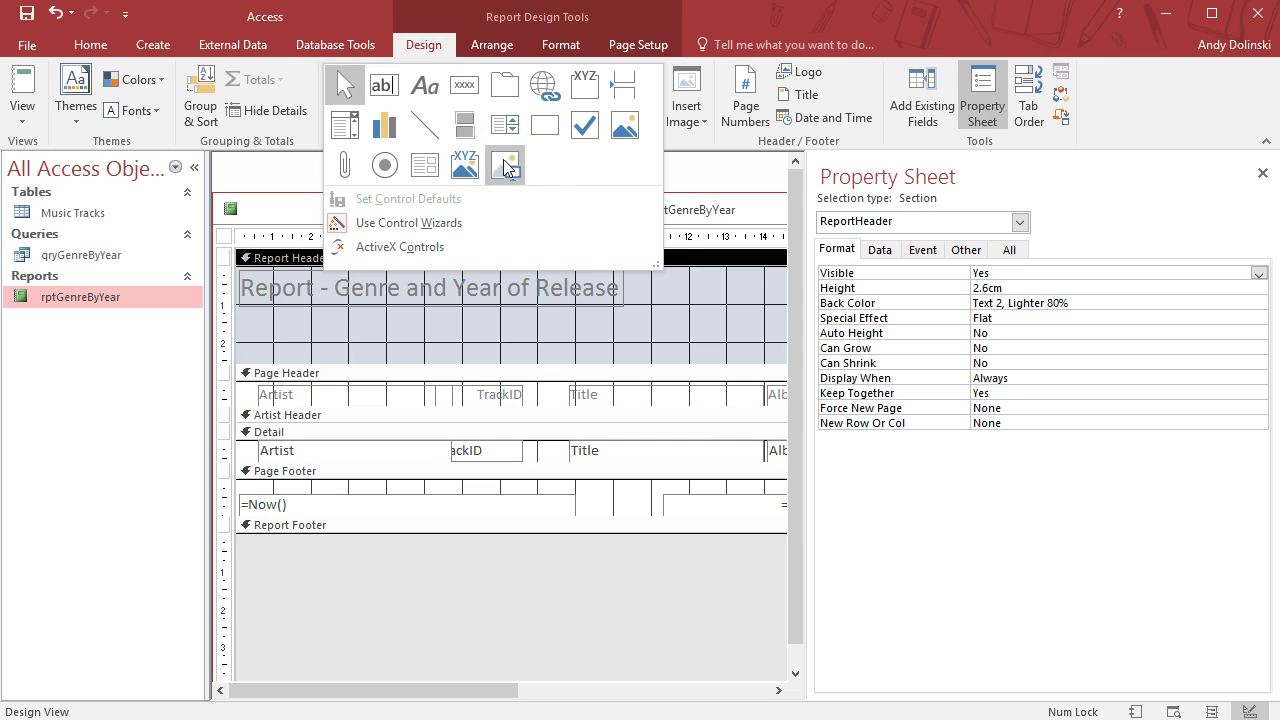
{"action": "left_click", "coordinate": [741, 317]}
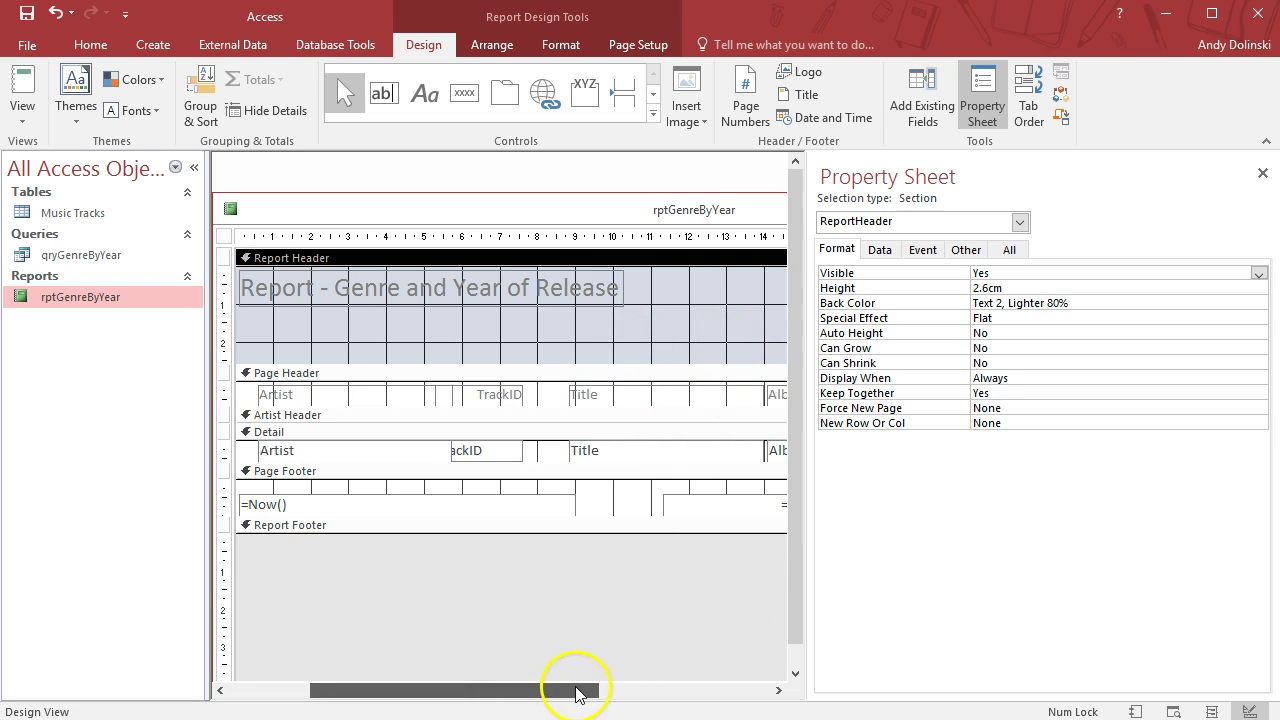
Show rptGenreByYear in Report View filtered to genre RP and releases up to 1990
{"action": "left_click", "coordinate": [23, 82]}
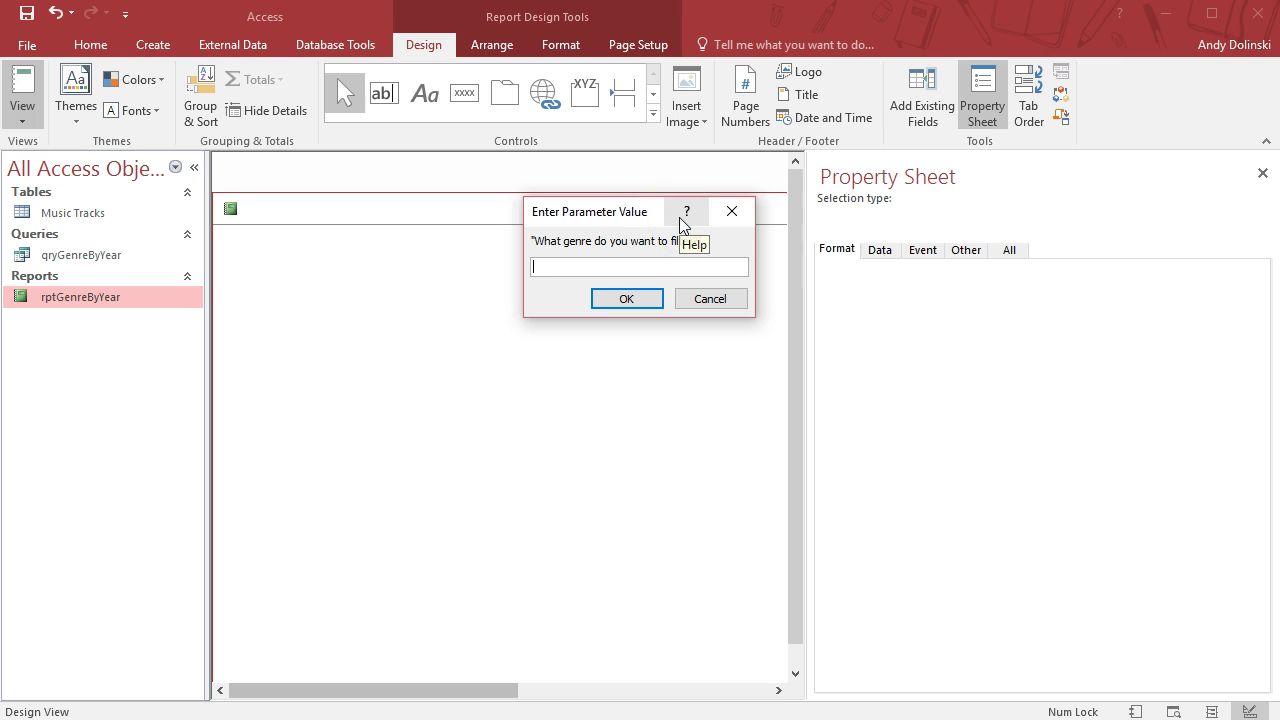
{"action": "type", "text": "RP"}
{"action": "key", "text": "Return"}
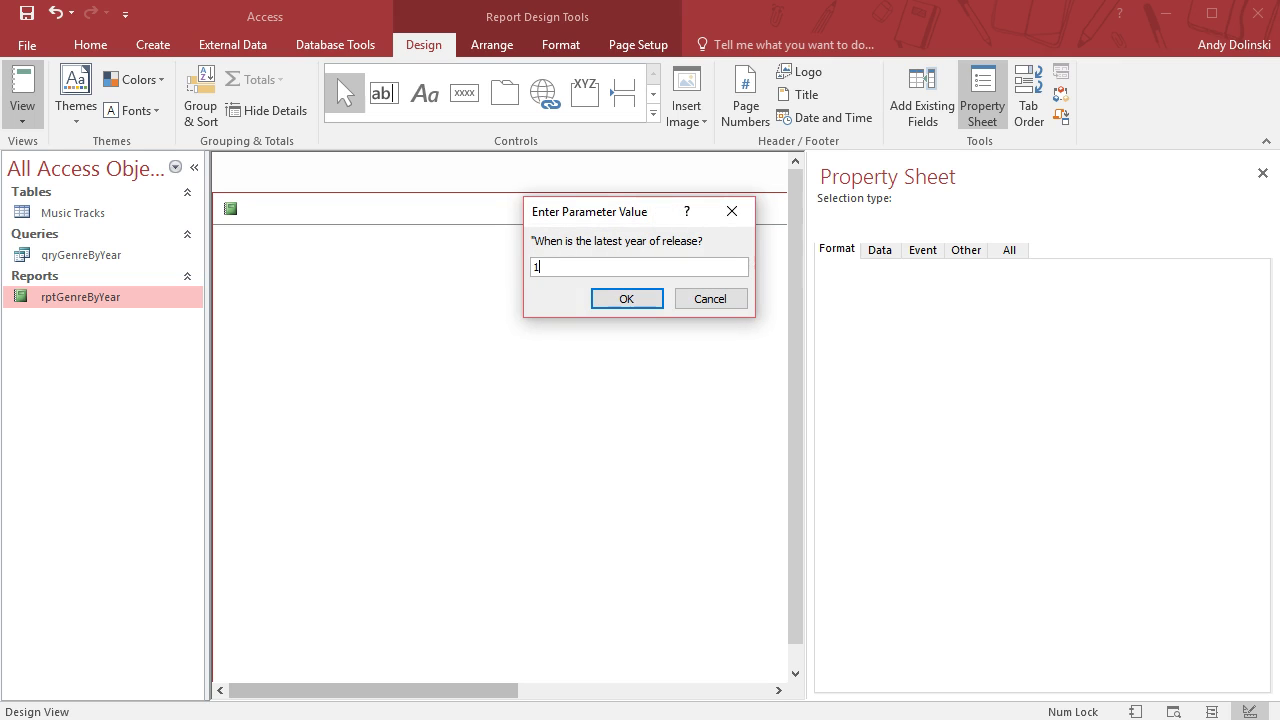
{"action": "type", "text": "1990"}
{"action": "key", "text": "Return"}
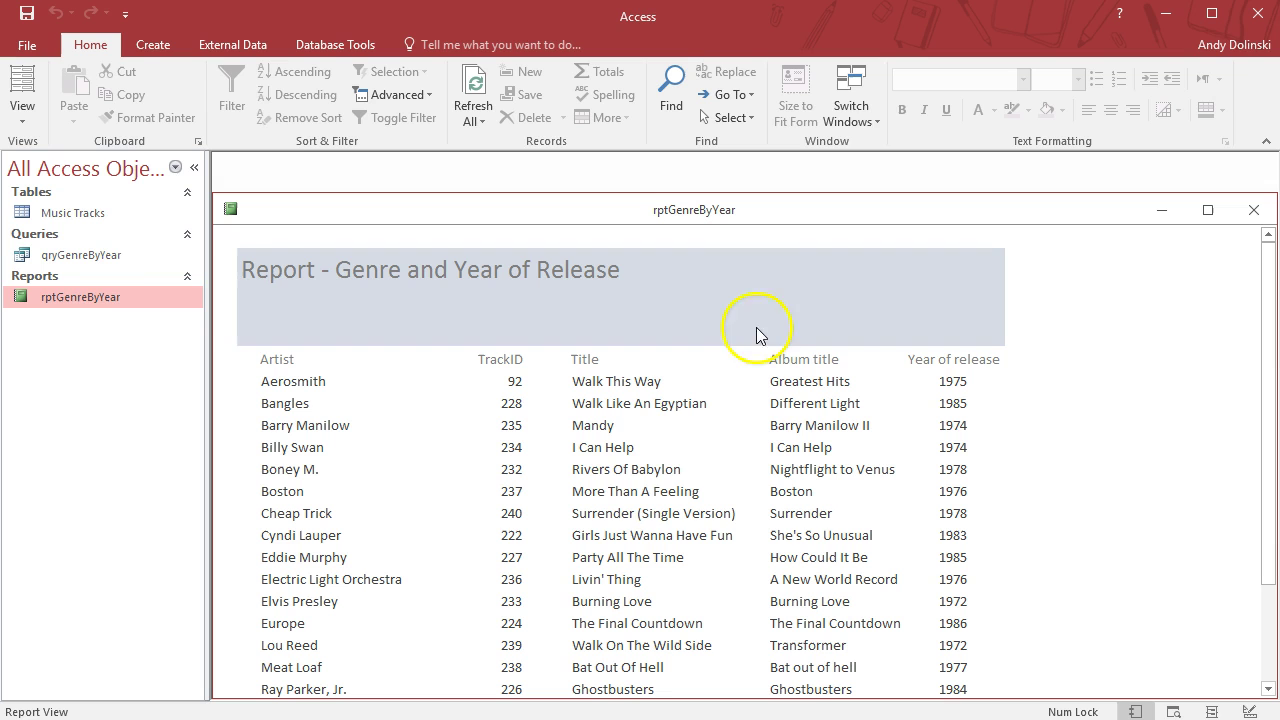
Print the one-page rptGenreByYear report with the default Print dialog settings
{"action": "left_click", "coordinate": [28, 48]}
{"action": "left_click", "coordinate": [57, 279]}
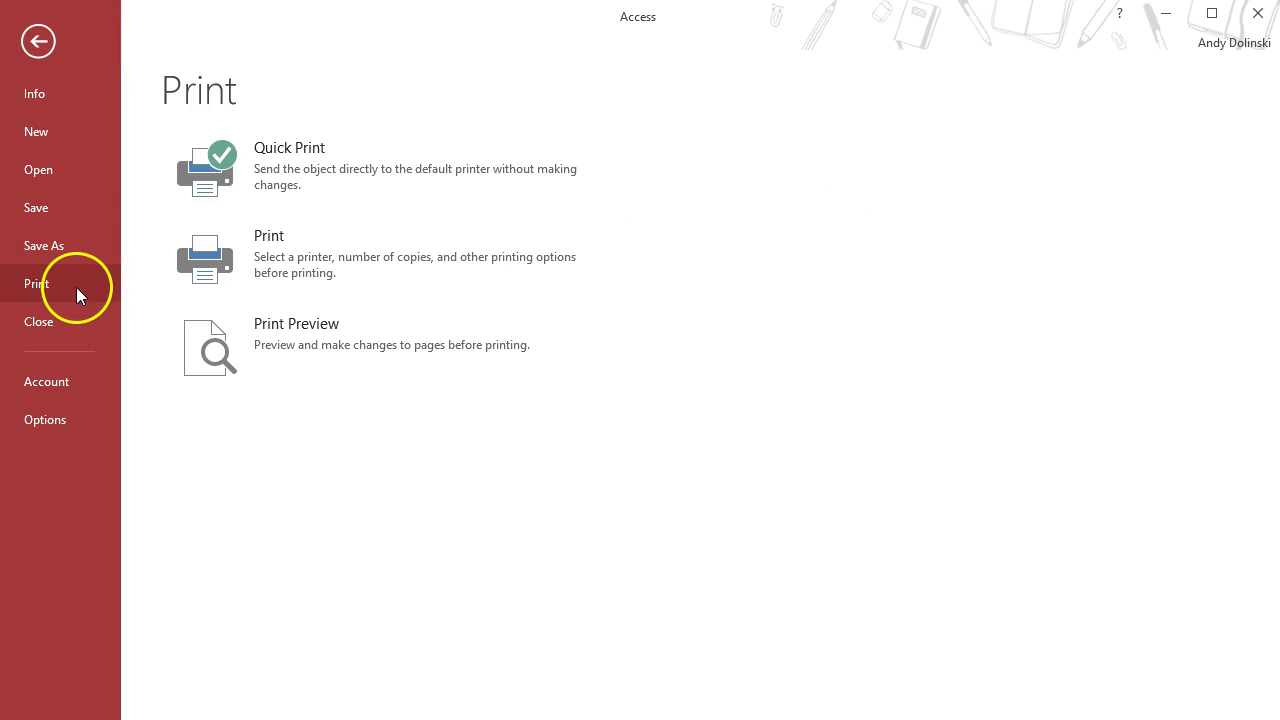
{"action": "left_click", "coordinate": [255, 265]}
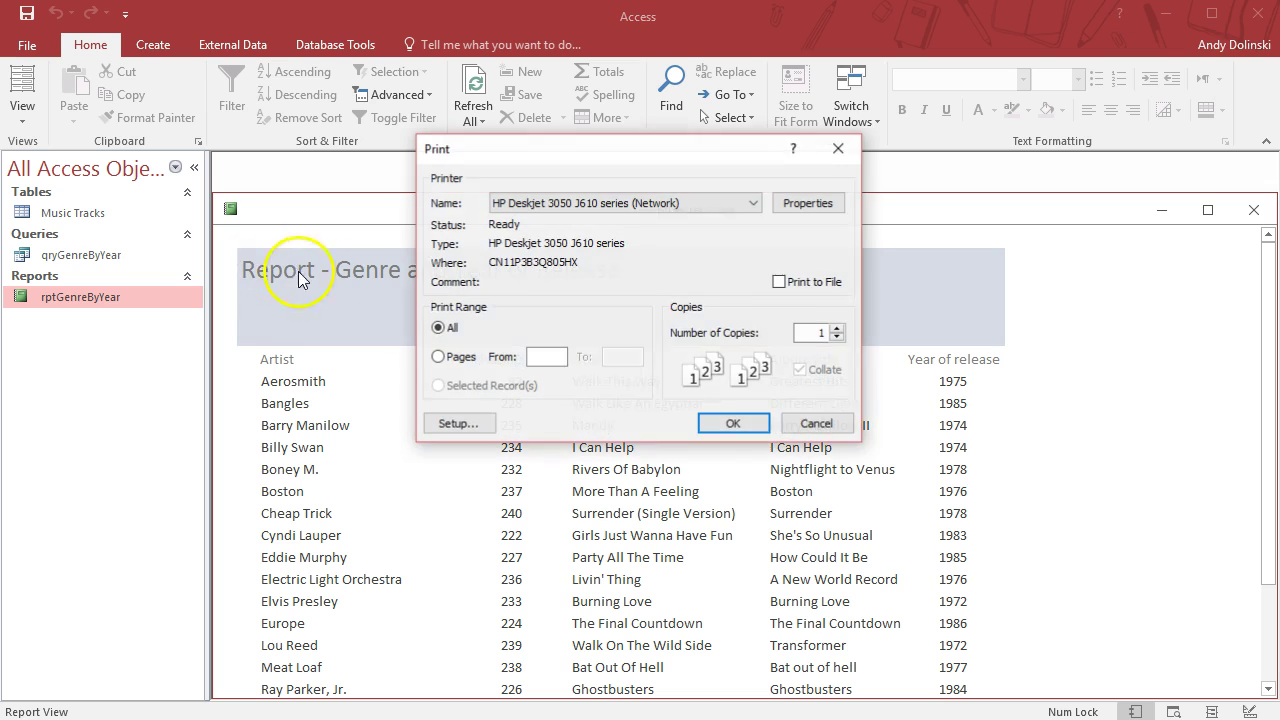
{"action": "left_click", "coordinate": [733, 424]}
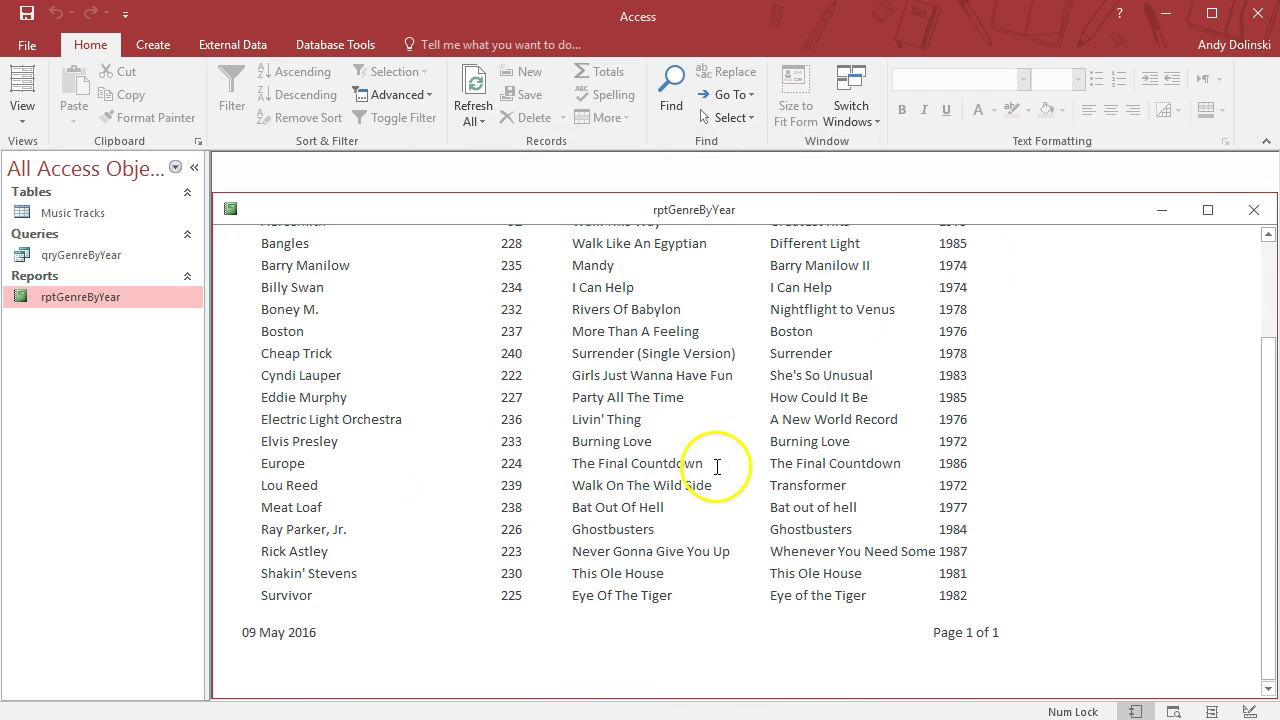